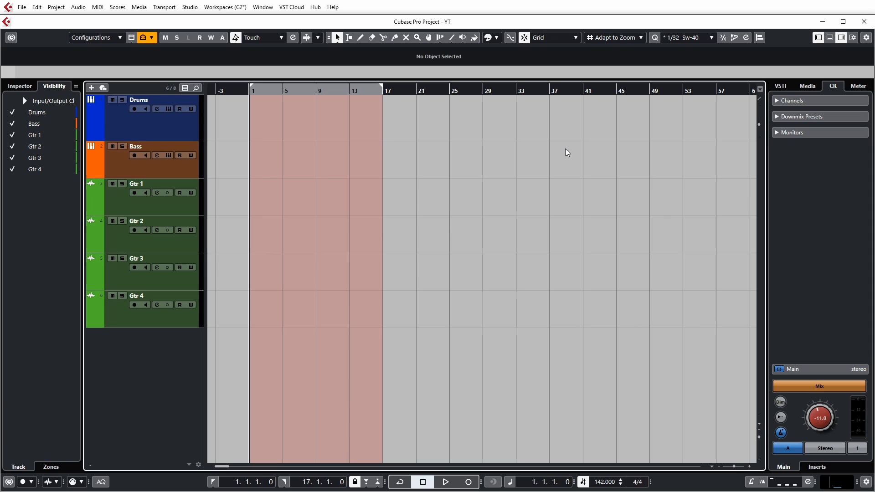
Step: Switch back and forth between the Composing View and Arrange workspaces, finishing in Arrange
key(alt+KP_1)
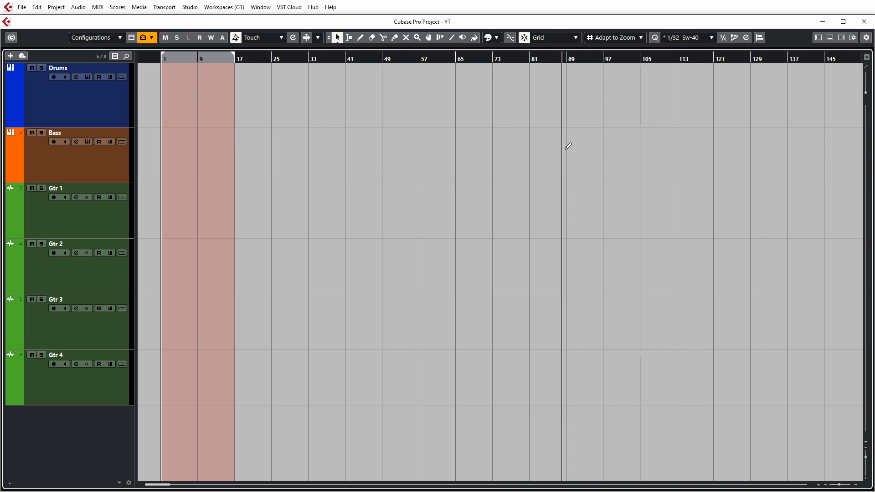
key(alt+KP_2)
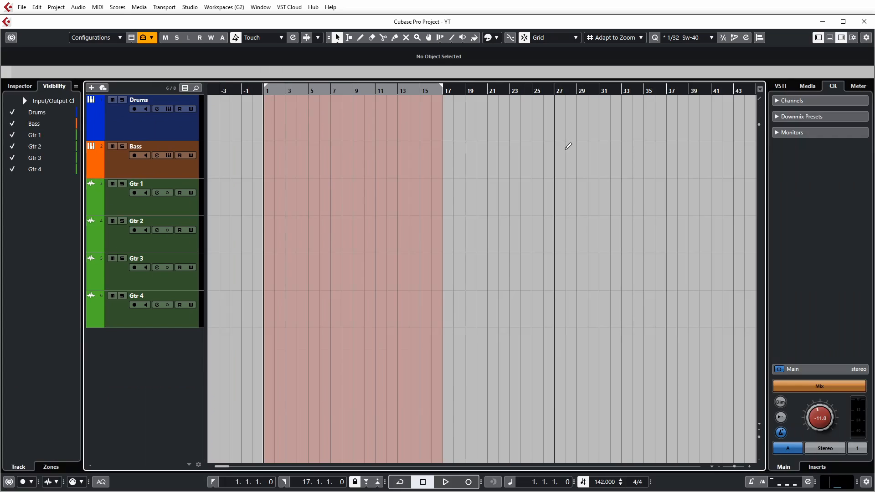
key(alt+KP_1)
key(alt+KP_2)
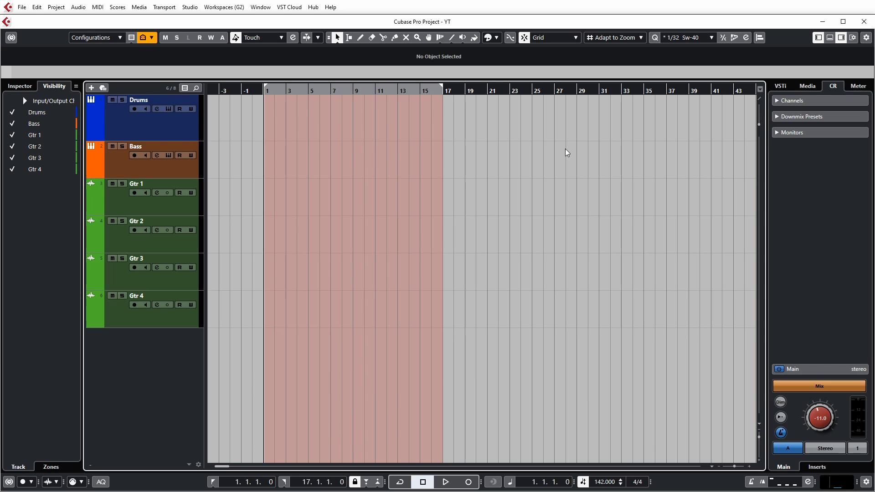
Step: View the MixConsole briefly, close it, and check which mixer windows are available
key(F3)
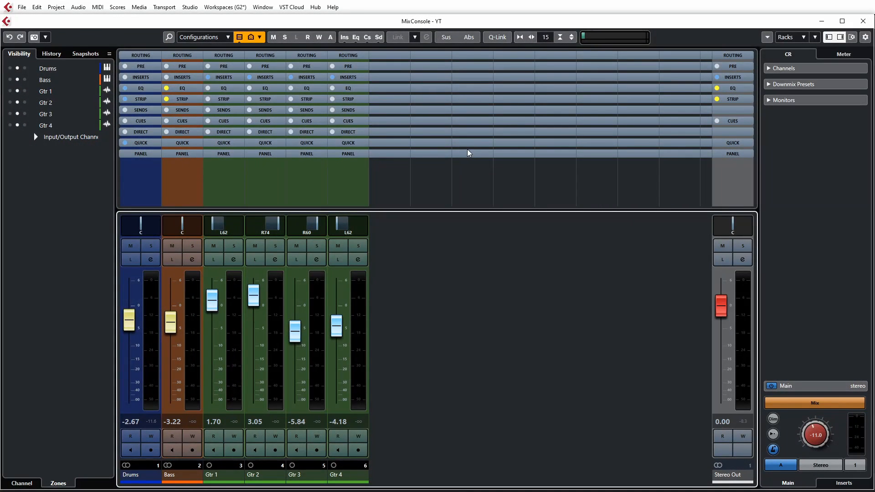
key(F3)
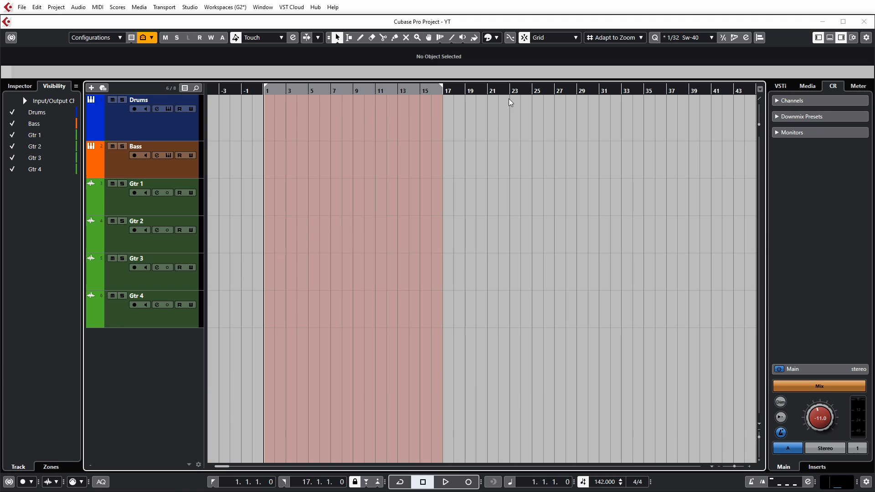
click(190, 7)
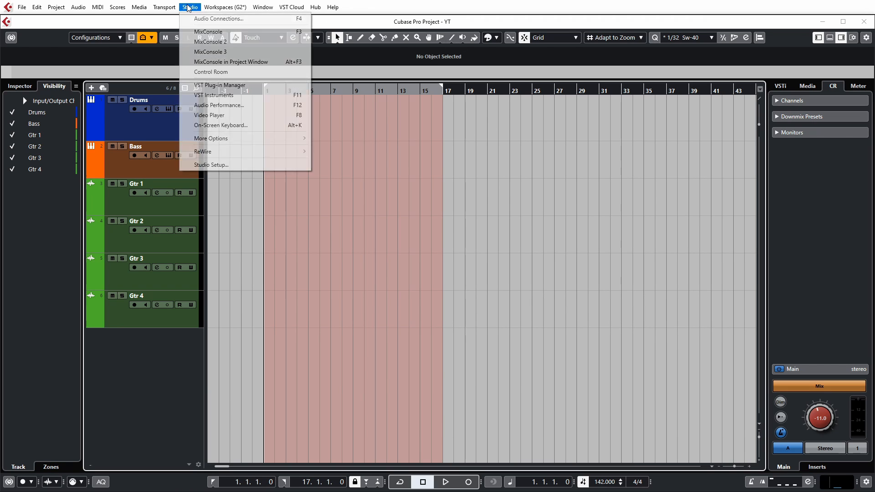
mouse_move(225, 7)
mouse_move(189, 7)
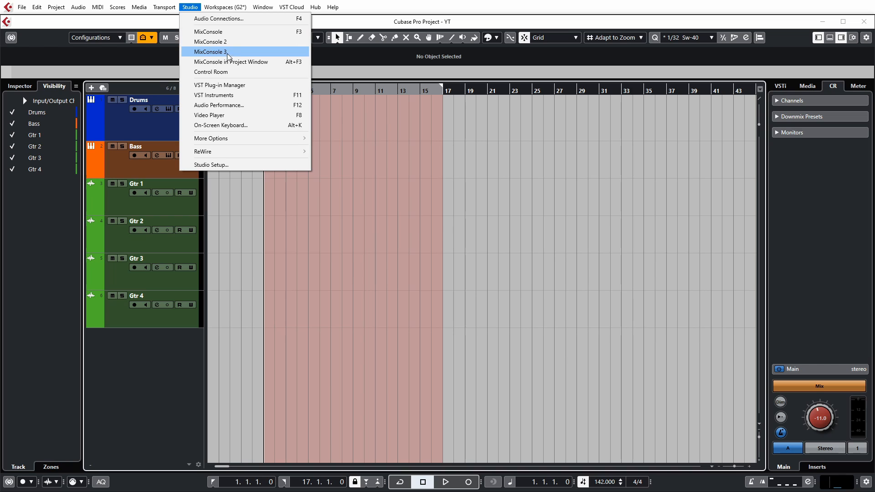
click(588, 340)
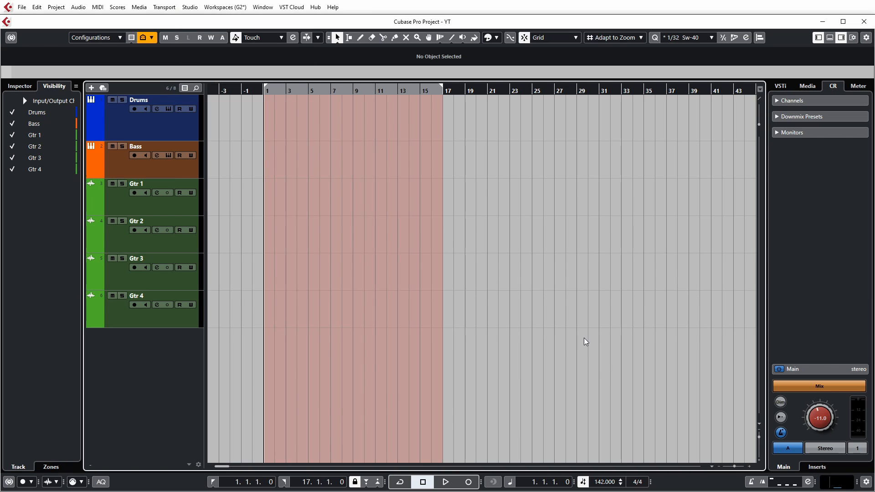
Step: Open the MixConsole and limit its displayed rack types to Inserts only
key(F3)
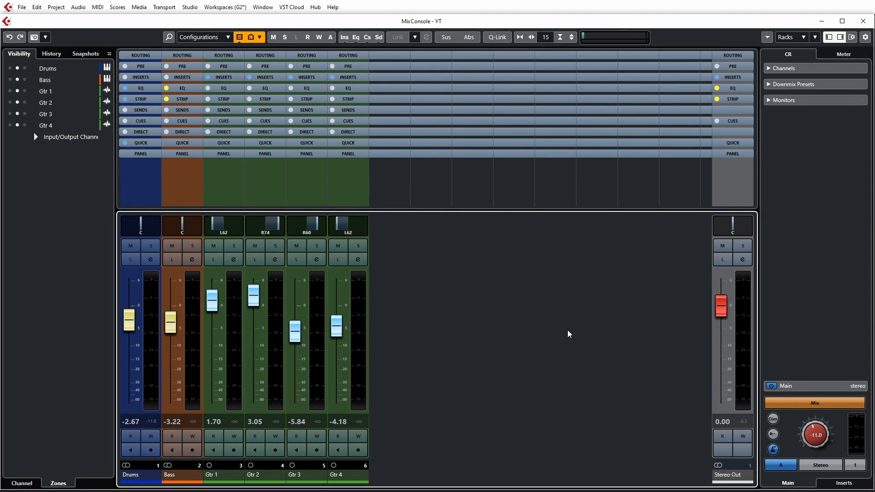
click(793, 38)
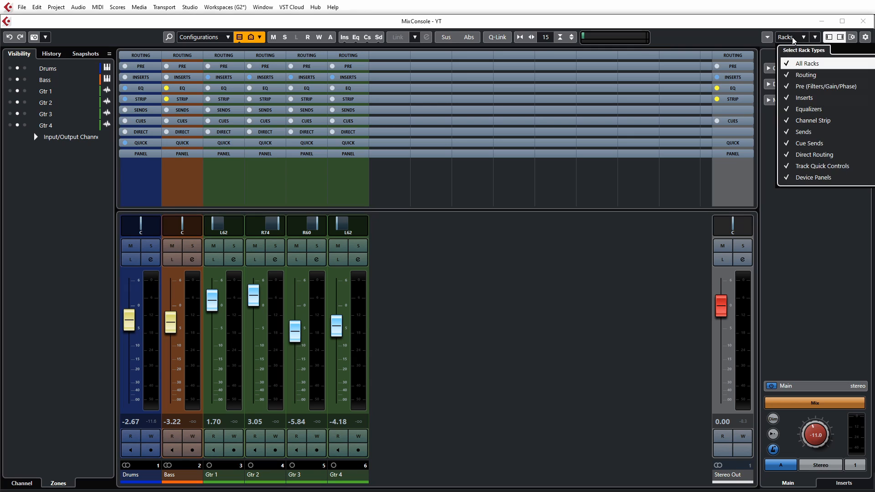
click(787, 65)
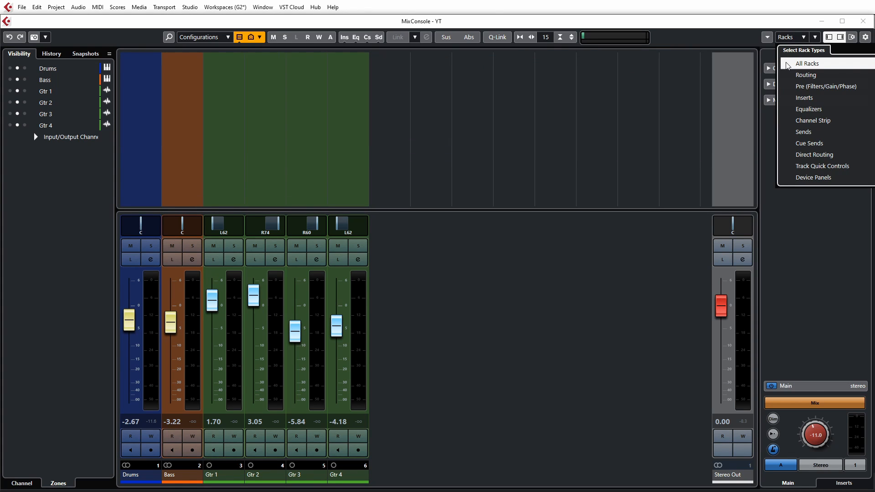
click(790, 99)
click(803, 210)
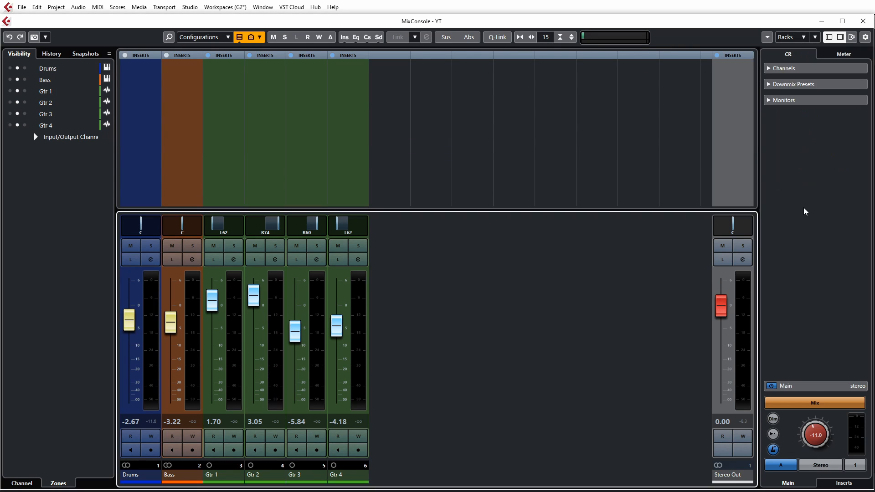
Step: Expand the Inserts rack across all mixer channels and enlarge the rack section to show more insert slots
click(815, 37)
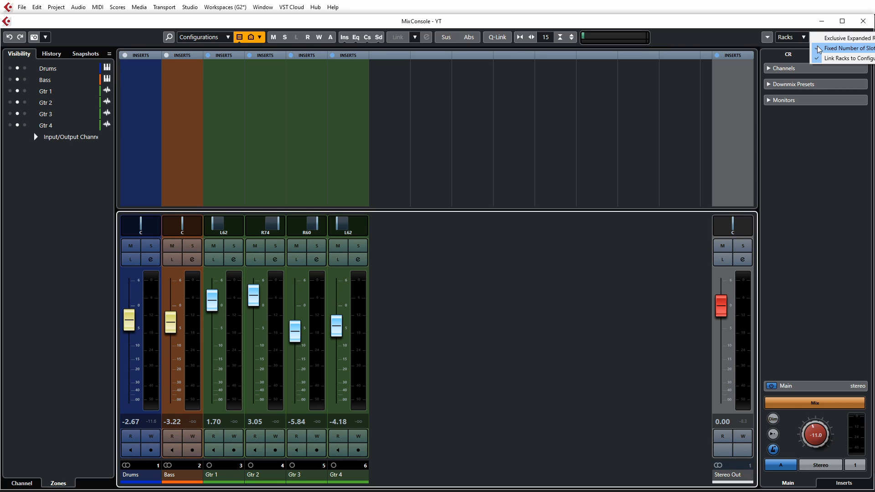
click(794, 168)
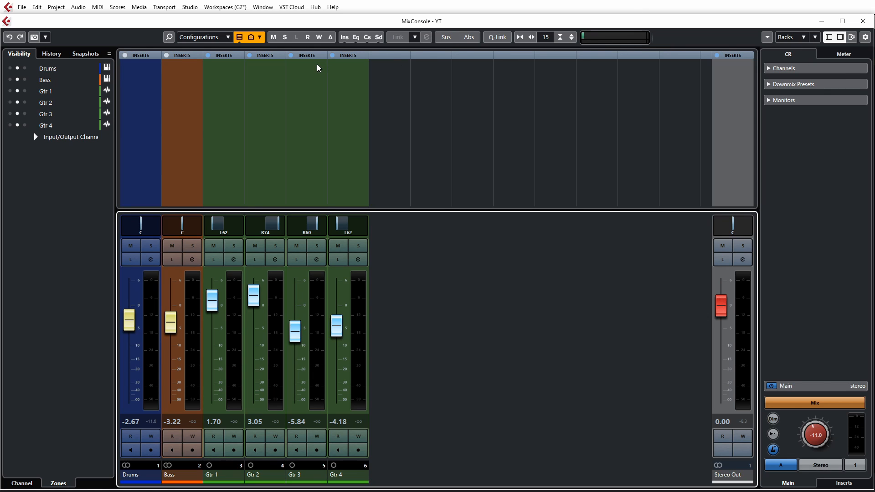
click(305, 59)
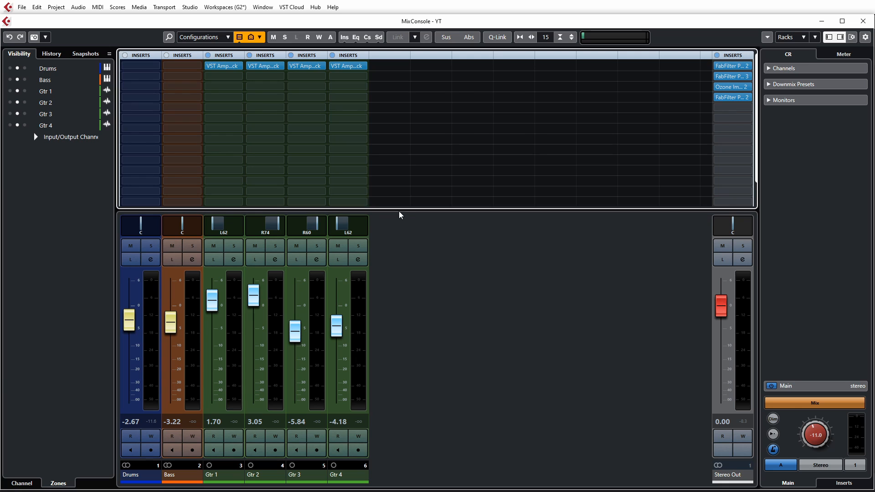
drag(400, 210, 390, 232)
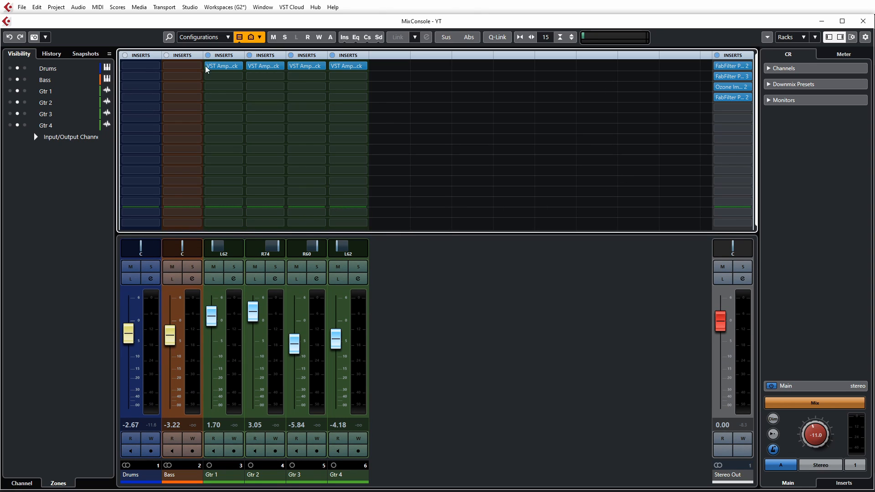
Step: Hide the MixConsole's channel visibility zone and expand the Monitors section of the Control Room
click(829, 39)
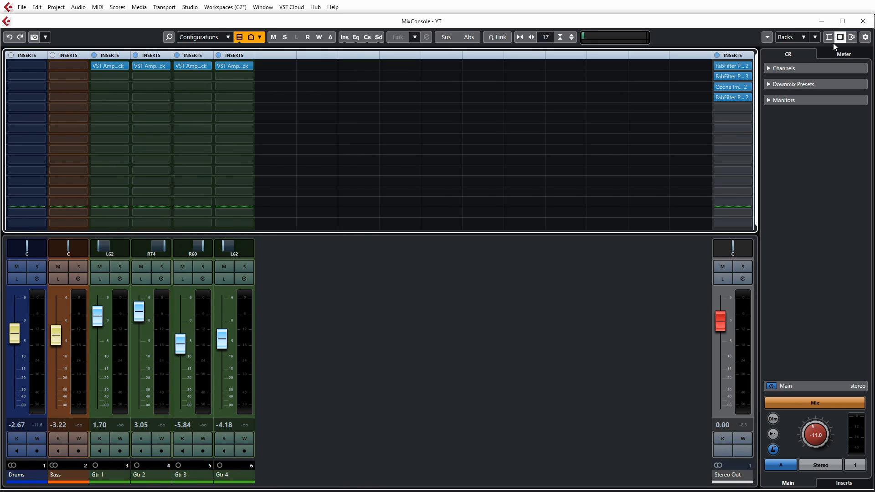
click(800, 68)
click(801, 69)
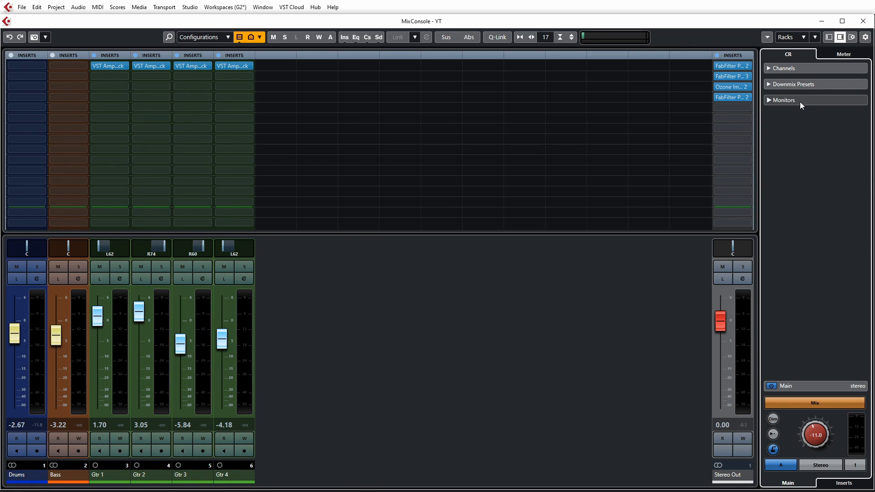
click(800, 102)
click(800, 102)
click(801, 97)
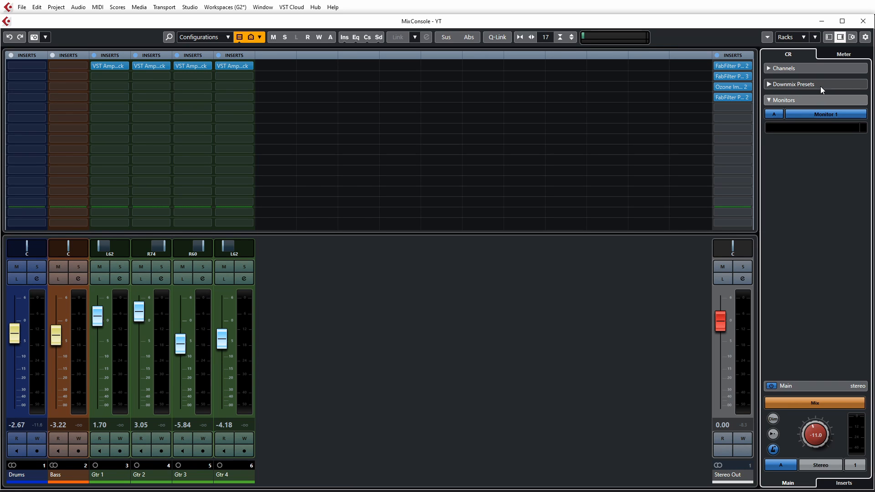
Step: Set the Control Room's main output level to 0
double_click(818, 439)
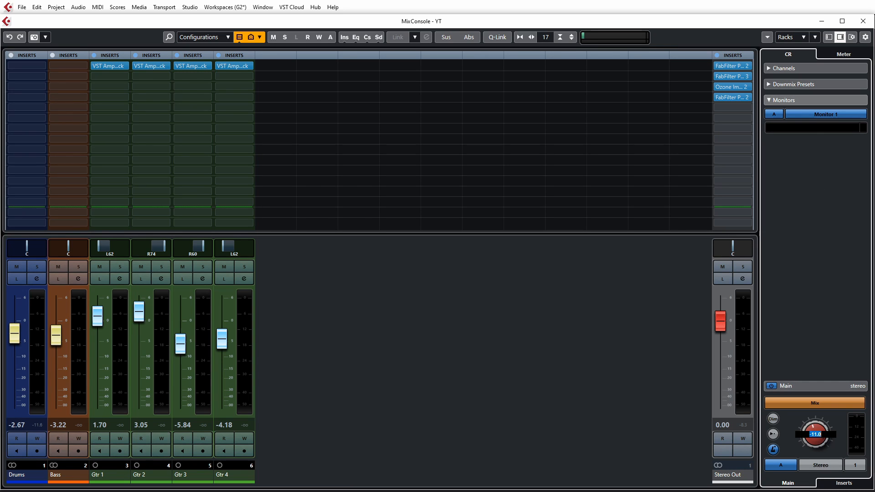
text(0)
key(Return)
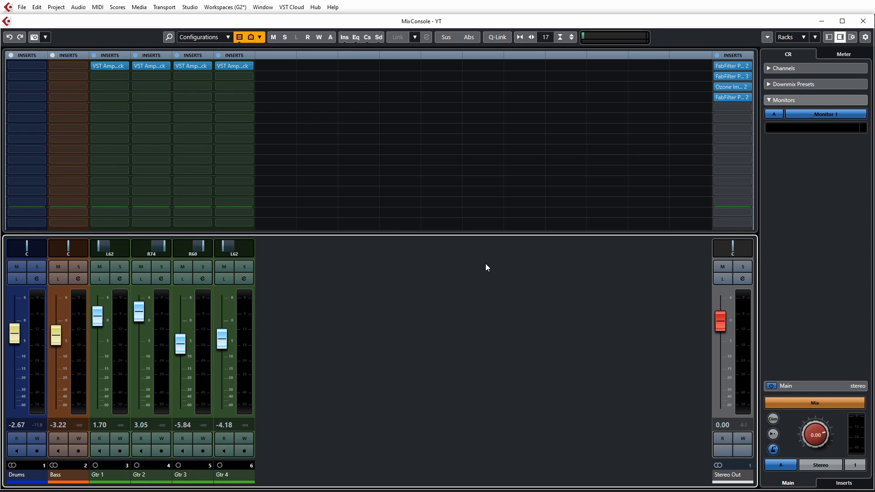
Step: Save the current mixer layout as a new global workspace named "Mixer Plugins"
click(226, 8)
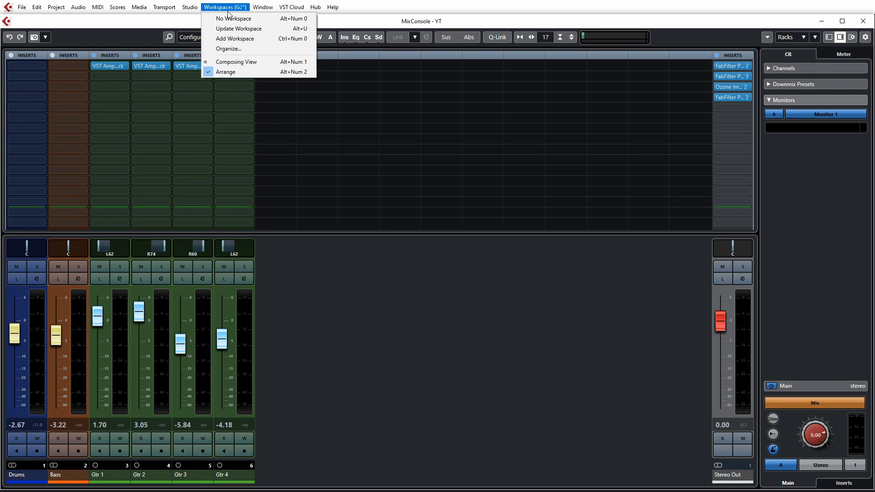
click(255, 39)
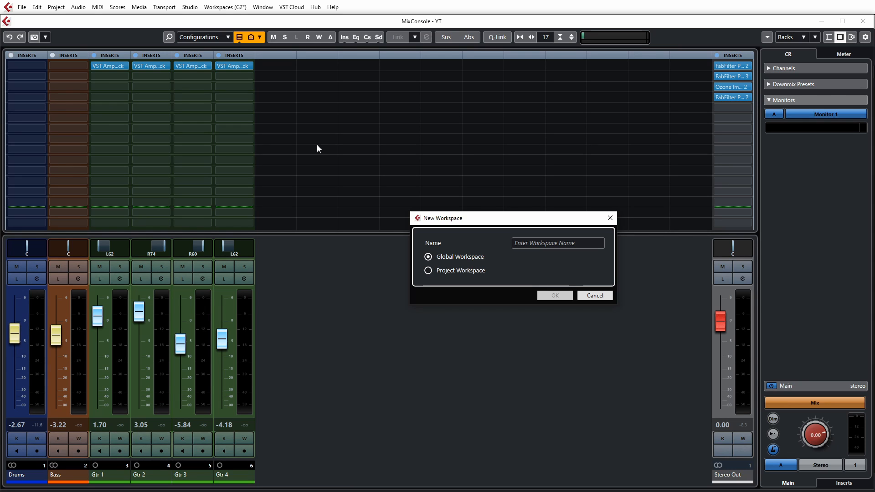
click(469, 269)
click(442, 258)
click(540, 244)
text(M)
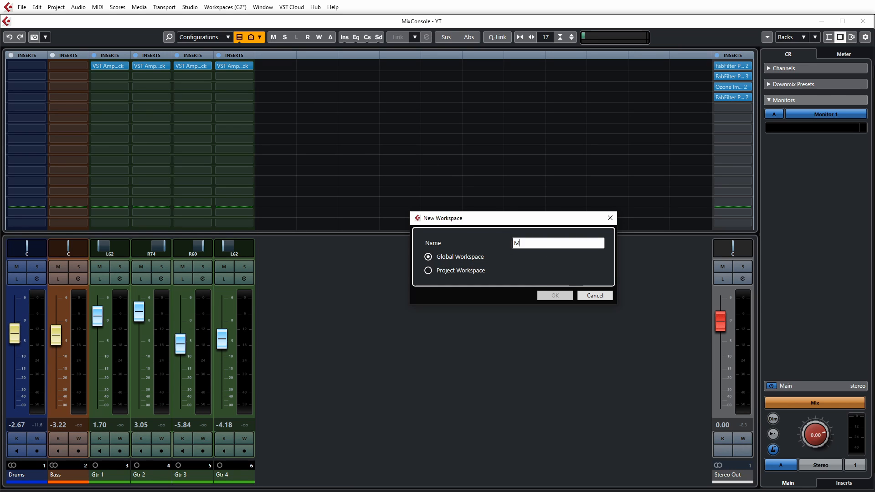
text(ixer Plugins)
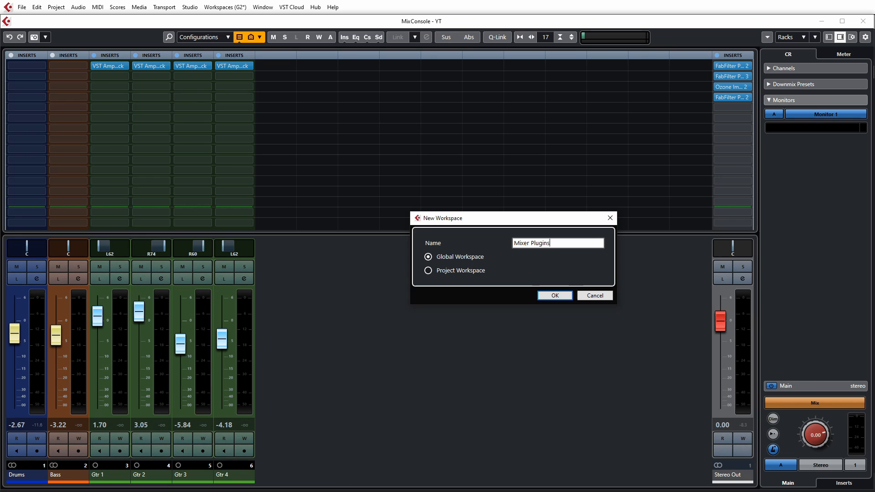
click(553, 297)
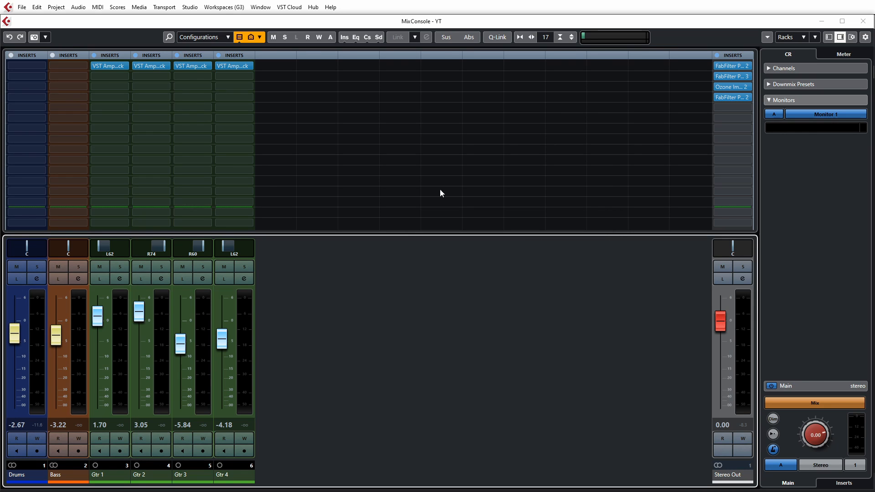
Step: Check the Mixer Plugins entry in the workspace list, then test it by switching to Composing View and back to Mixer Plugins
click(227, 7)
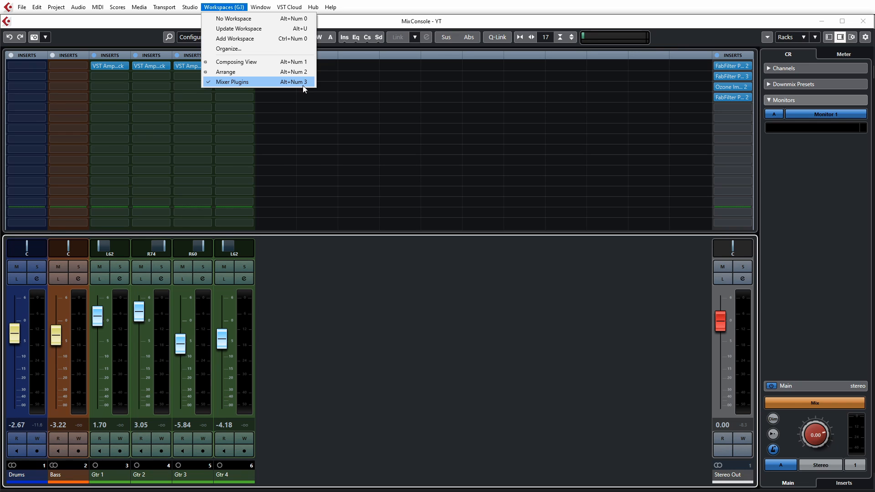
click(408, 354)
key(alt+KP_1)
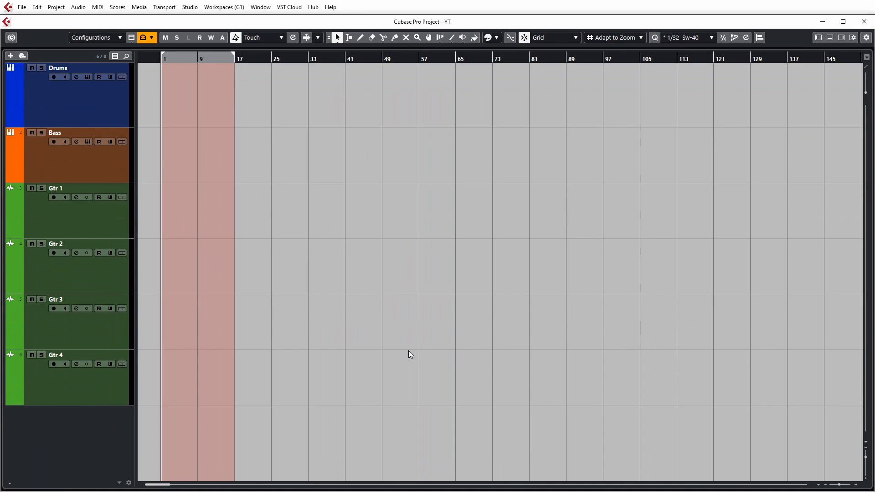
key(alt+KP_3)
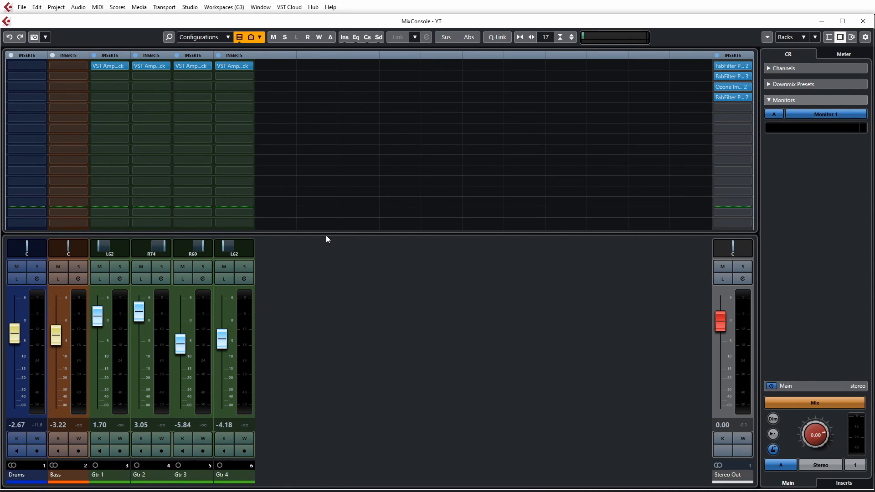
Step: Open MixConsole 2 and limit its displayed rack types to Routing, Pre (Filters/Gain/Phase) and Sends
click(191, 9)
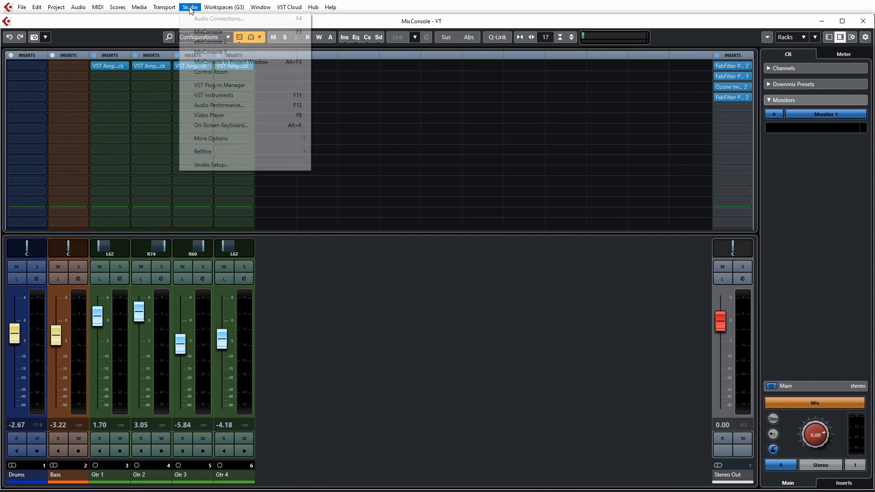
click(218, 41)
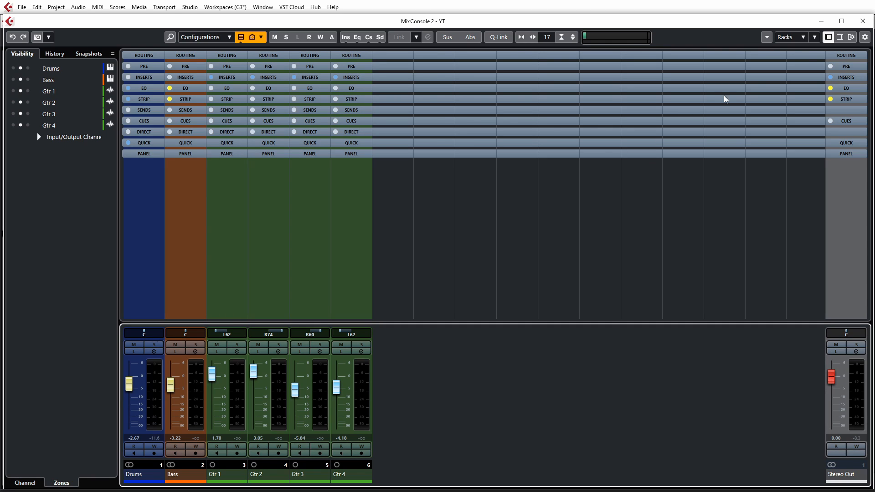
click(786, 37)
click(788, 65)
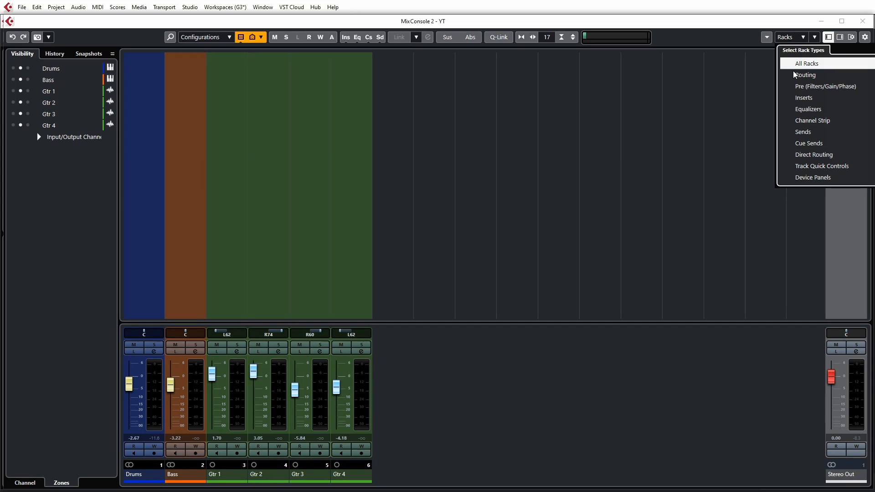
click(789, 75)
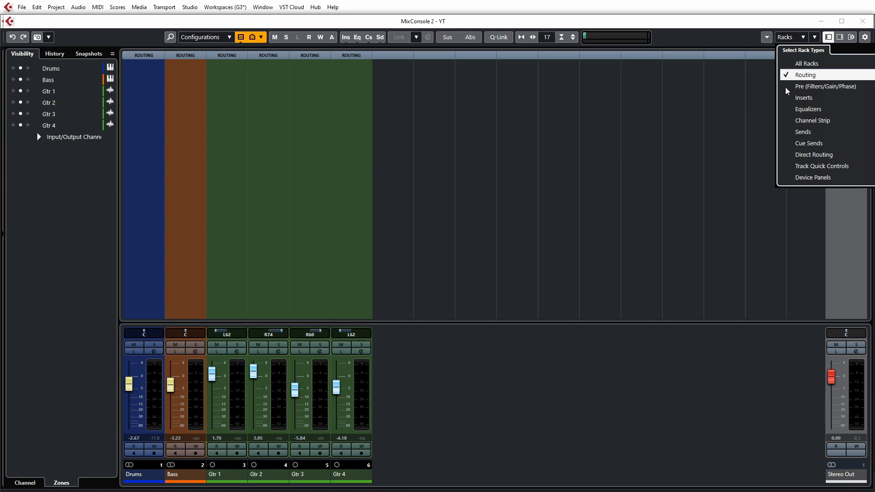
click(787, 88)
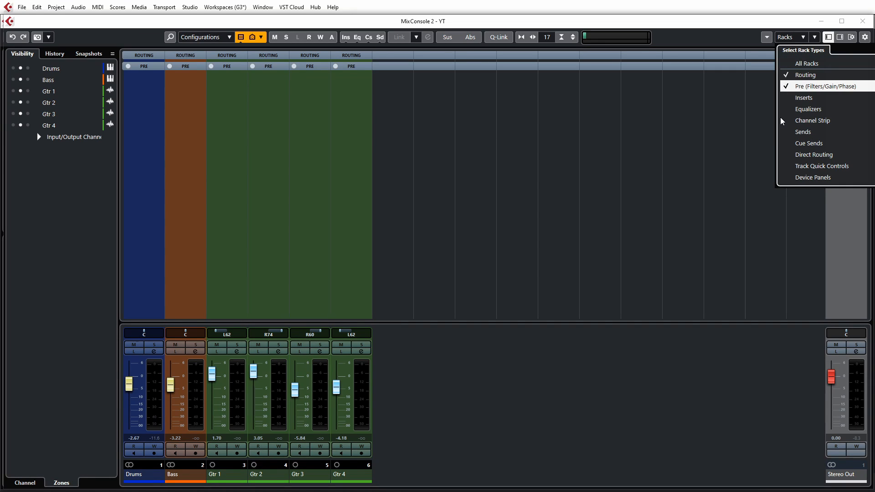
click(789, 132)
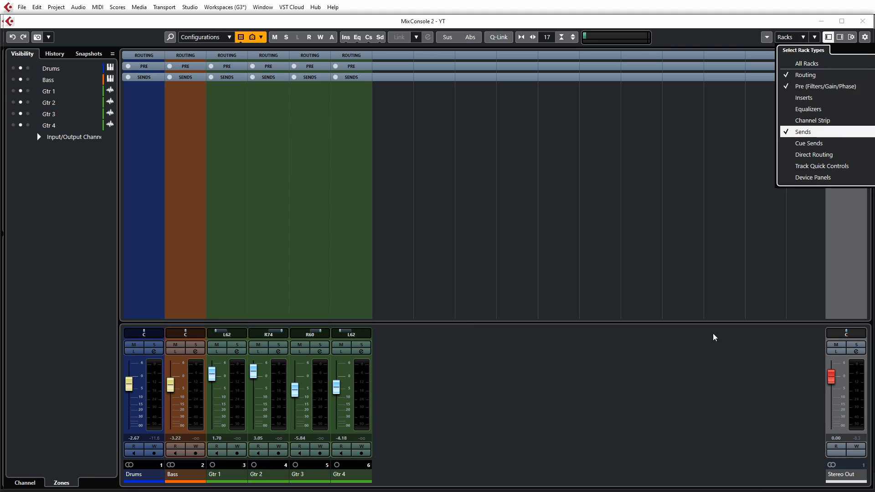
Step: Turn on exclusive rack expansion in MixConsole 2 and try it by expanding the Sends rack followed by the Pre rack
click(713, 340)
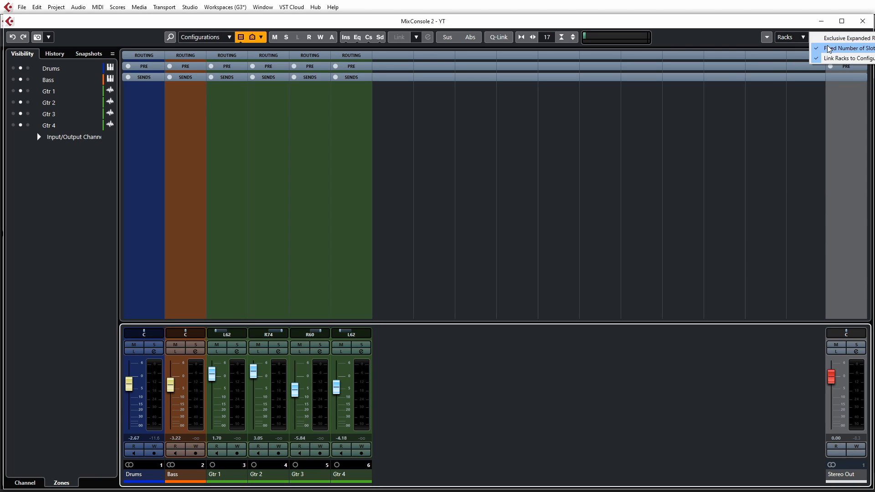
click(856, 40)
click(345, 77)
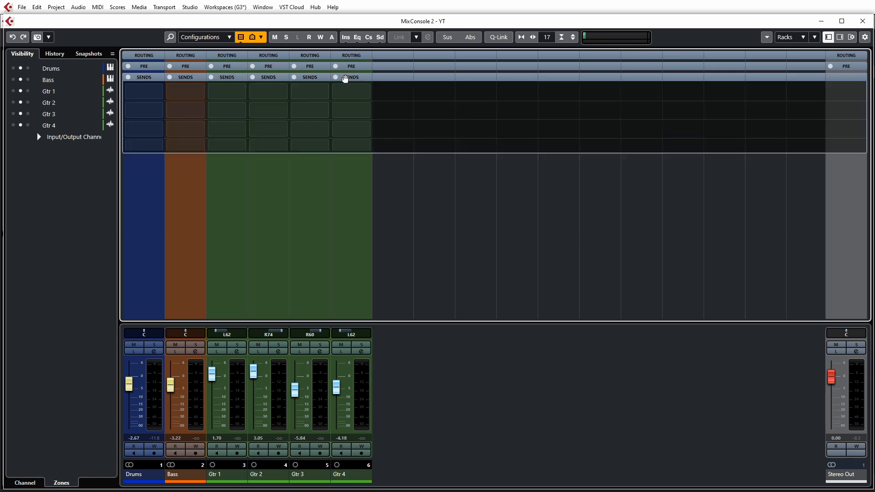
click(351, 67)
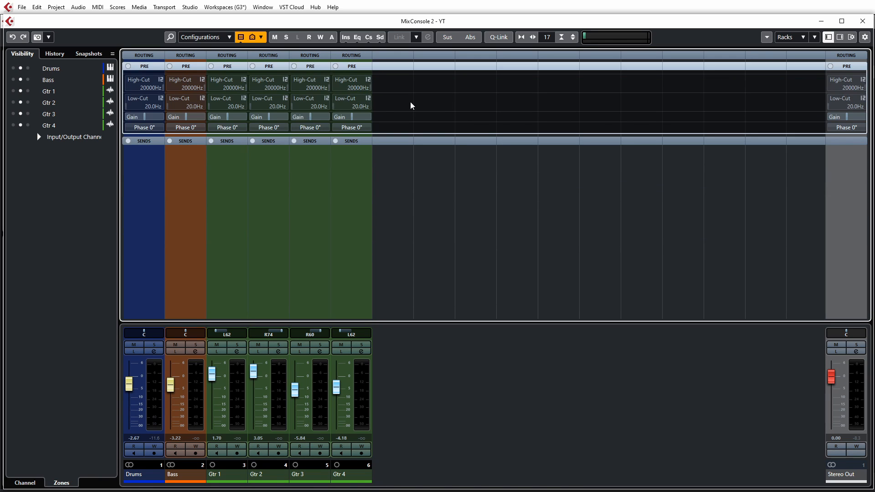
Step: Turn off exclusive rack expansion in MixConsole 2 and expand the Sends, Pre and Routing racks together
click(349, 142)
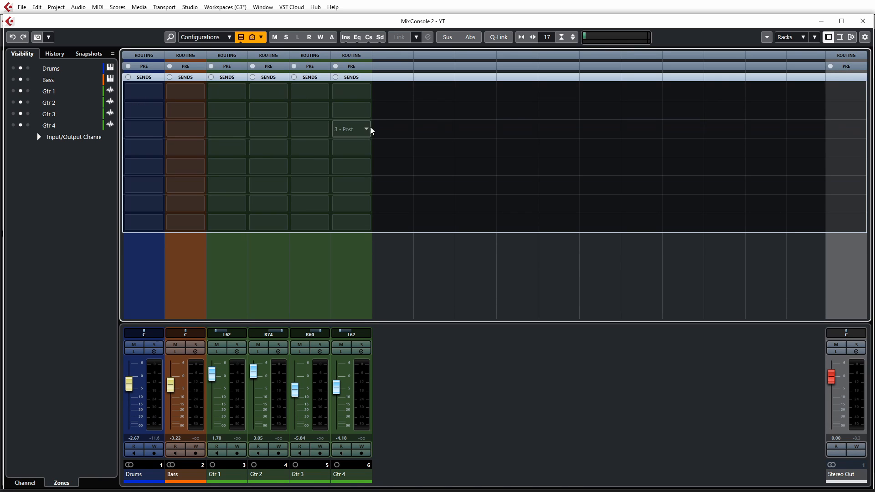
click(804, 37)
click(814, 37)
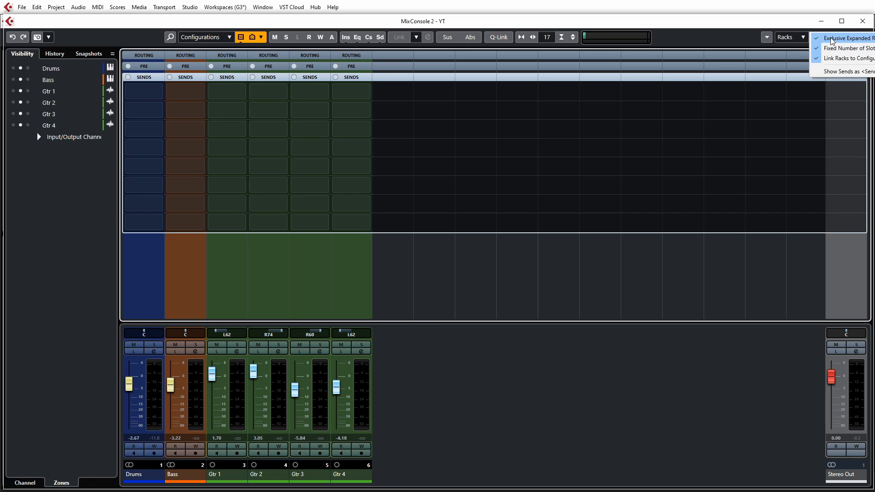
click(832, 39)
click(352, 66)
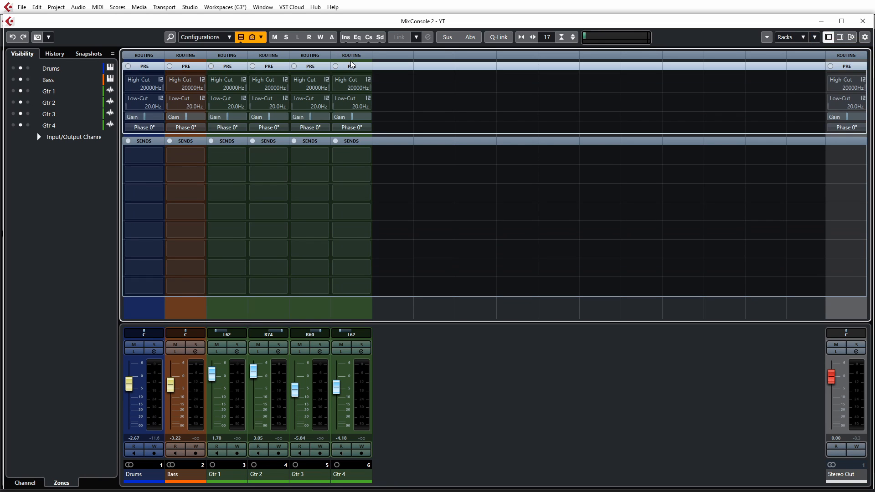
click(352, 56)
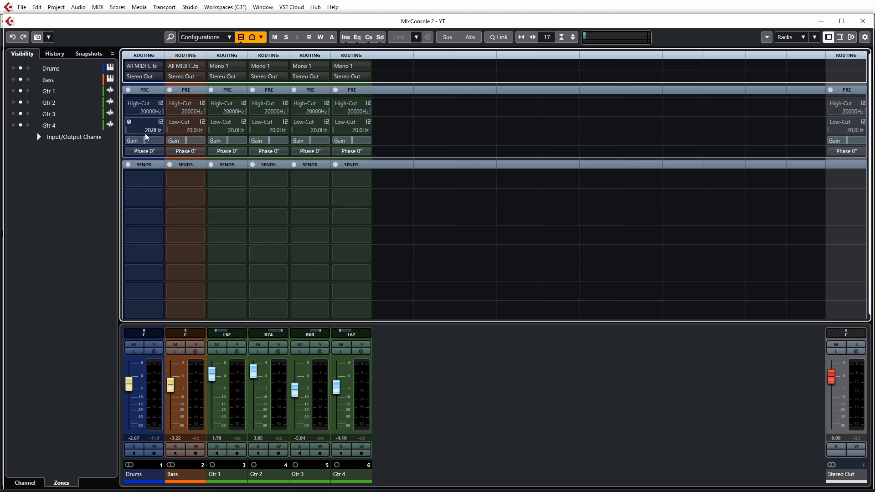
Step: Hide the channel visibility list and save the MixConsole 2 layout as a new global workspace named "Mixer Routing"
click(828, 37)
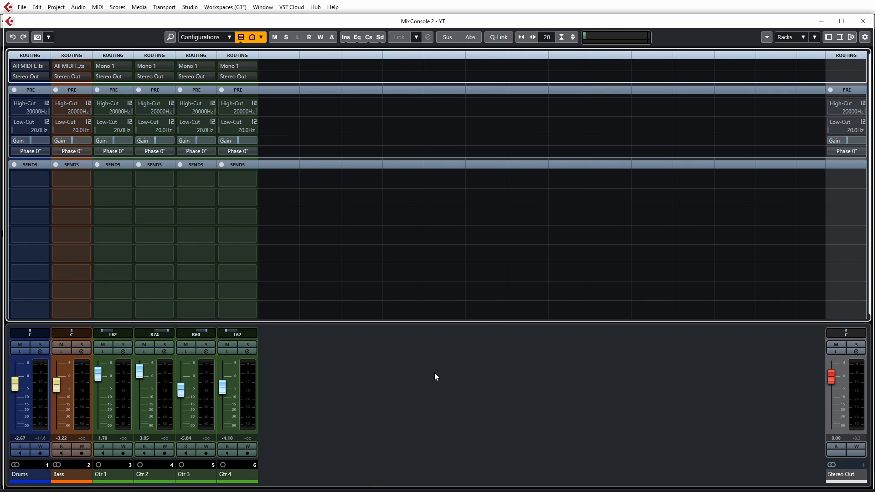
click(225, 7)
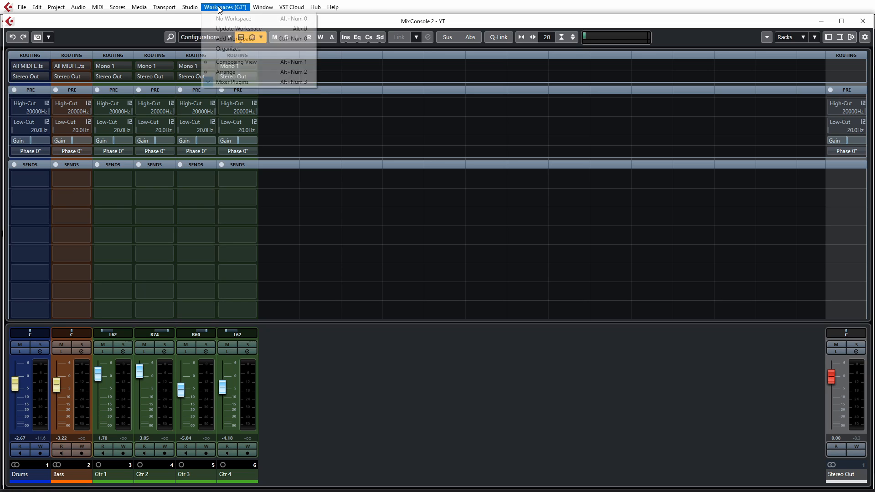
click(245, 40)
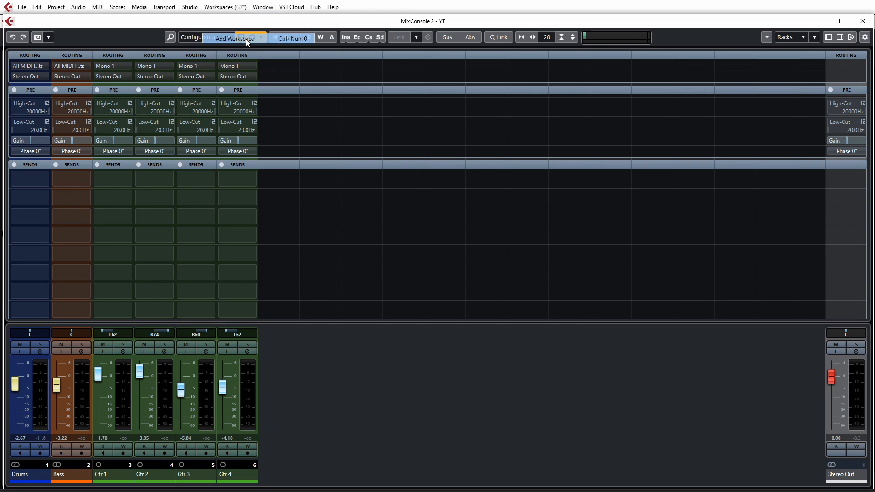
text(Mix)
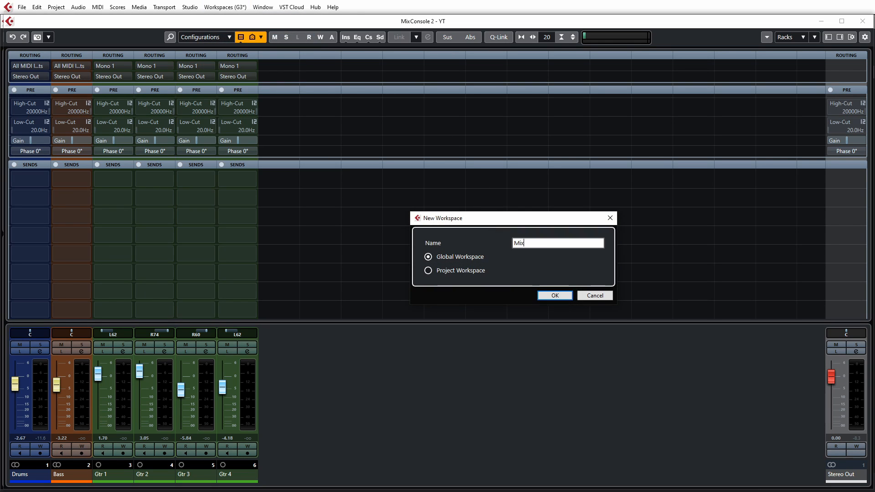
text(er Routing)
click(554, 296)
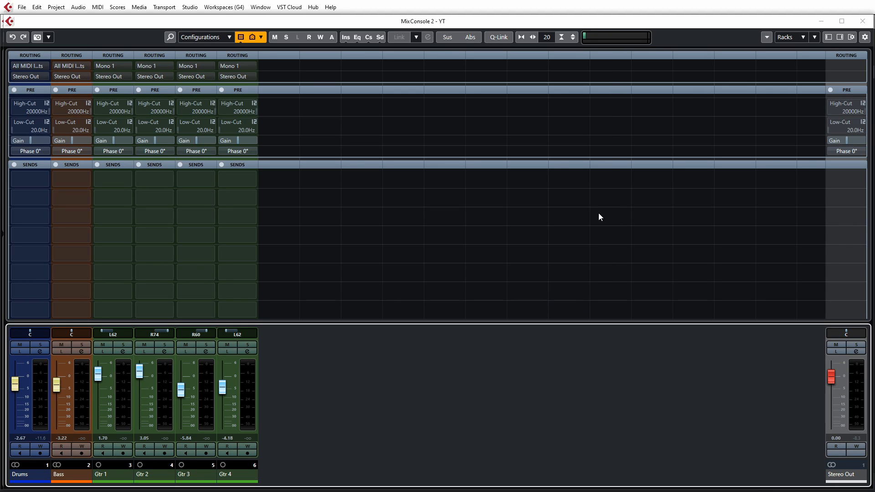
Step: Test the two mixer workspaces by switching repeatedly between Mixer Plugins and Mixer Routing
key(alt)
key(alt)
key(alt+4)
key(alt+3)
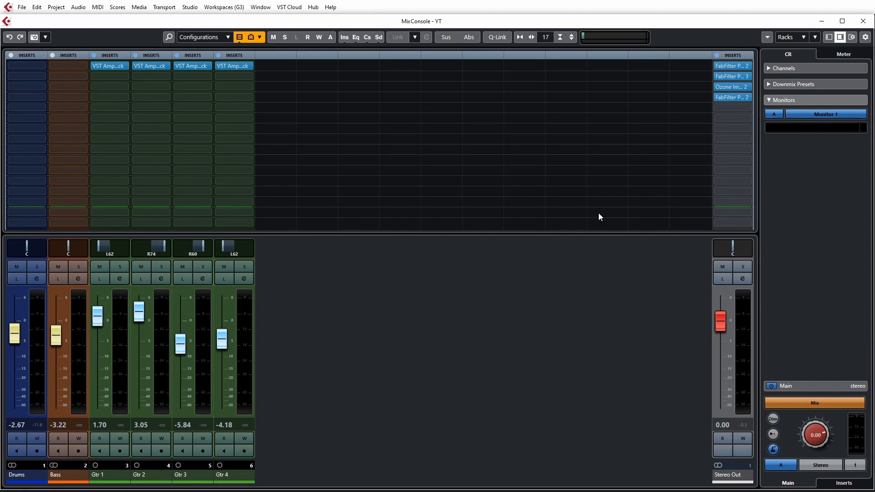
key(alt+4)
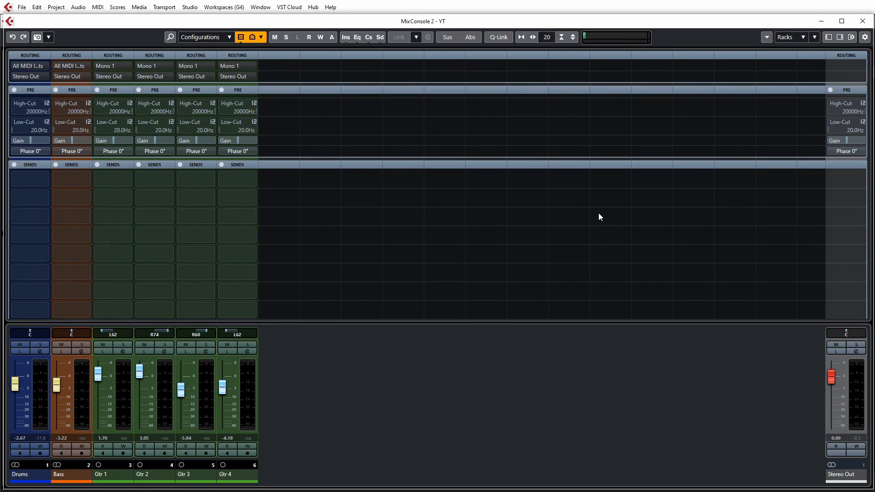
key(alt+3)
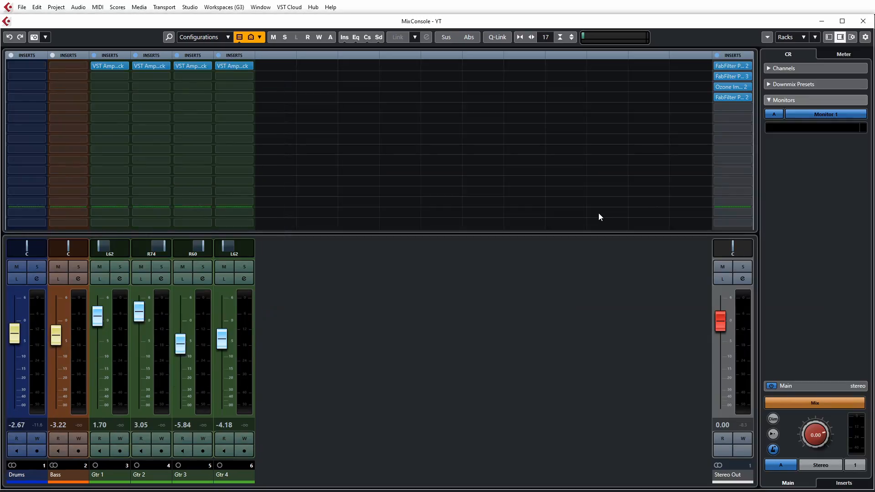
key(alt+4)
key(alt+3)
key(alt+4)
key(alt+3)
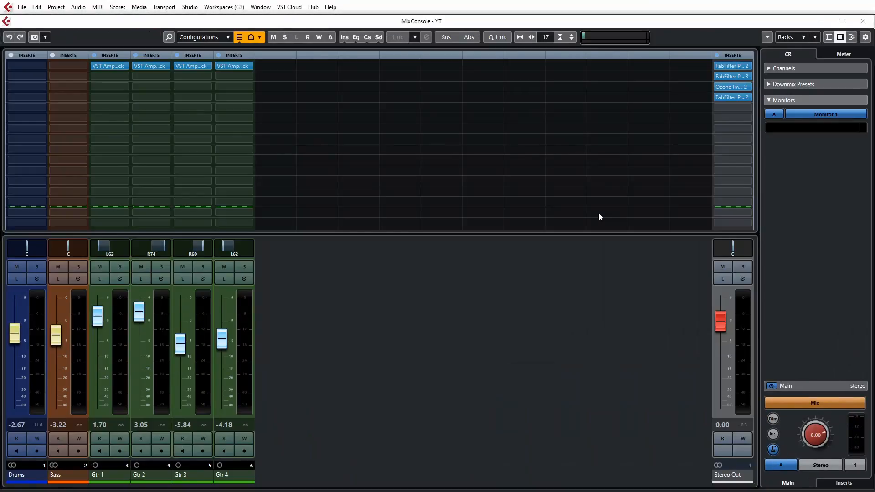
key(alt+4)
key(alt+3)
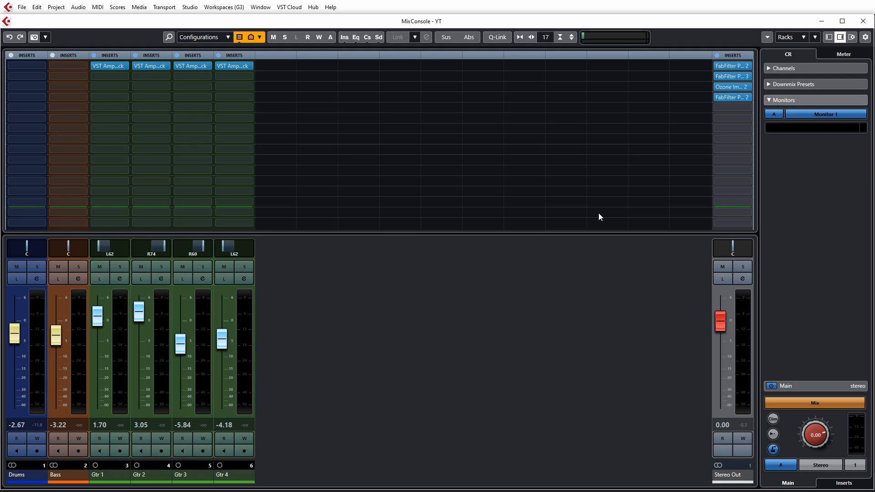
click(789, 37)
click(797, 308)
Step: Switch to the Arrange workspace and move Mixer Routing above Mixer Plugins in the Workspaces Organizer
key(alt+2)
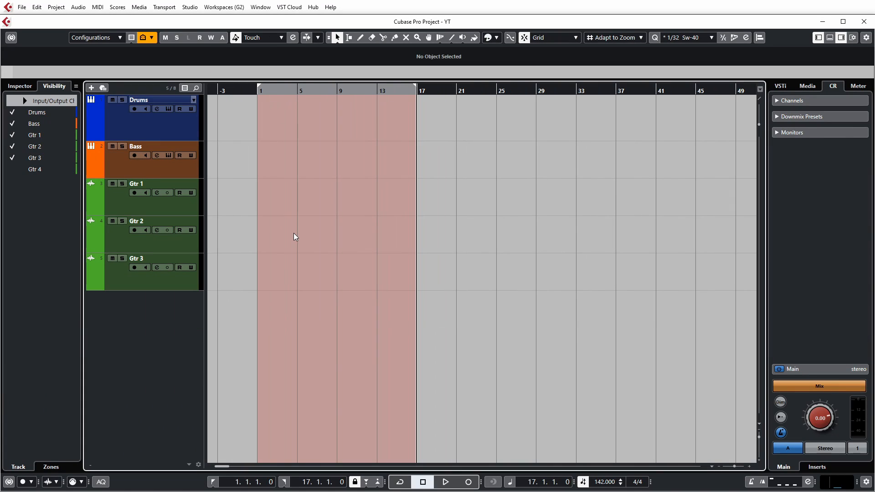
click(216, 7)
click(287, 50)
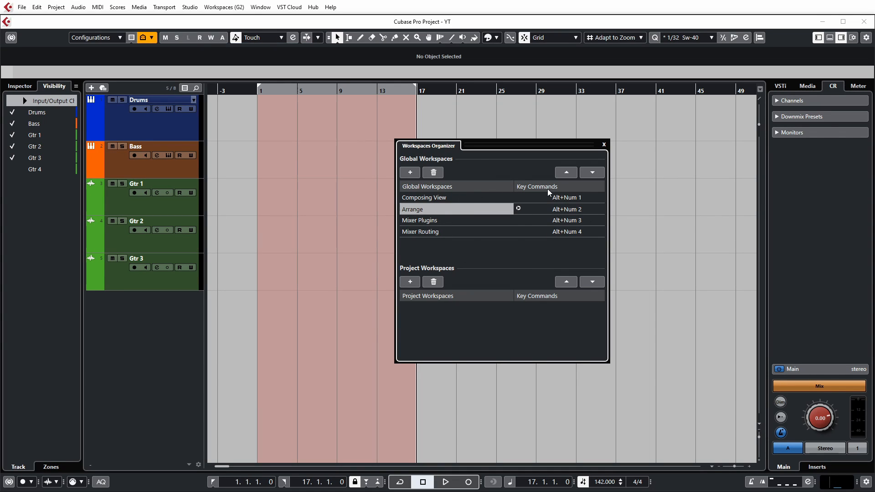
drag(451, 229, 454, 219)
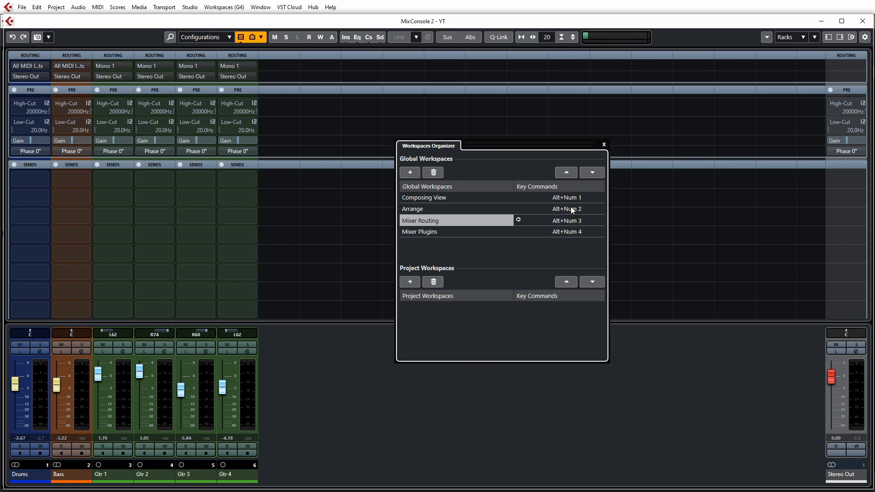
Step: Examine the key commands assigned to the numbered workspaces, then close the Key Commands window and the Workspaces Organizer
click(572, 233)
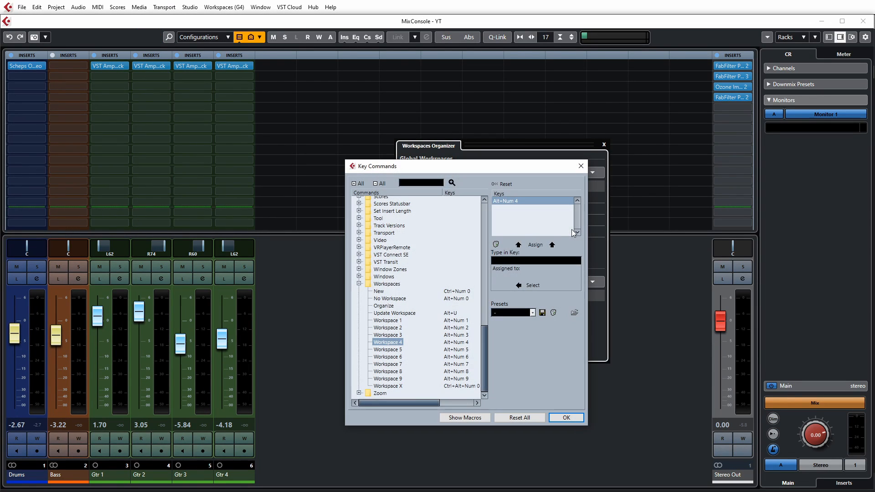
click(467, 359)
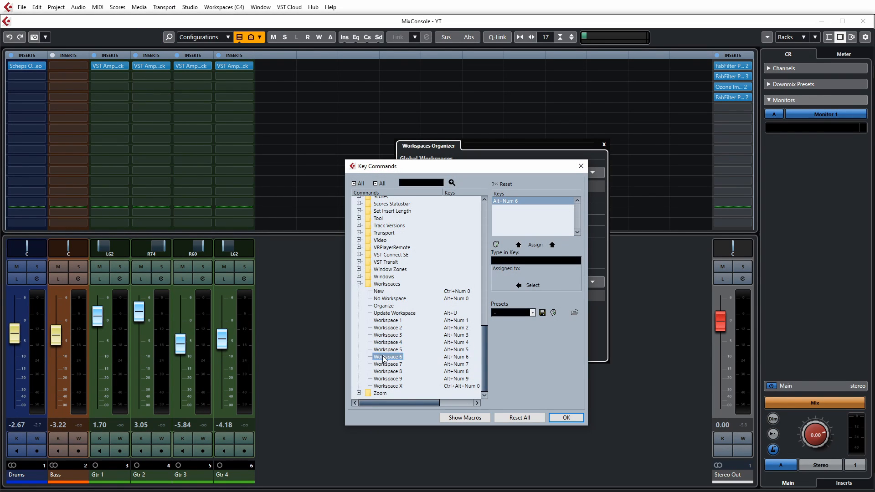
click(429, 344)
click(472, 326)
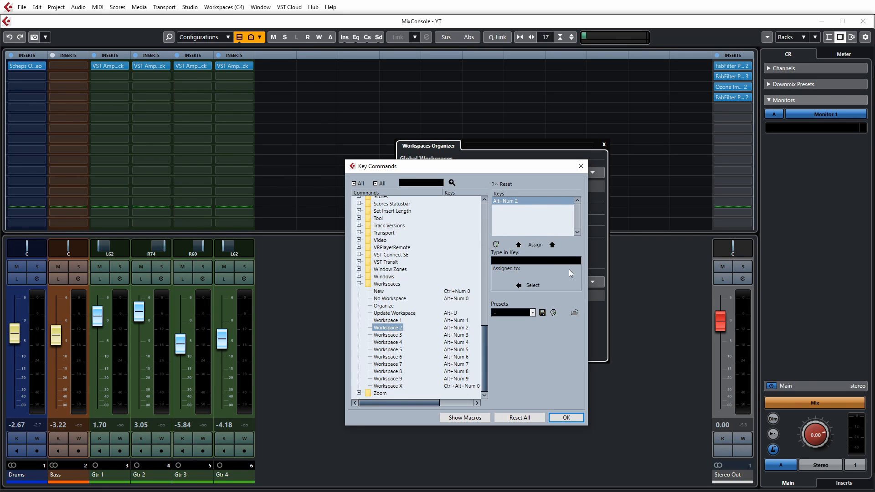
click(580, 166)
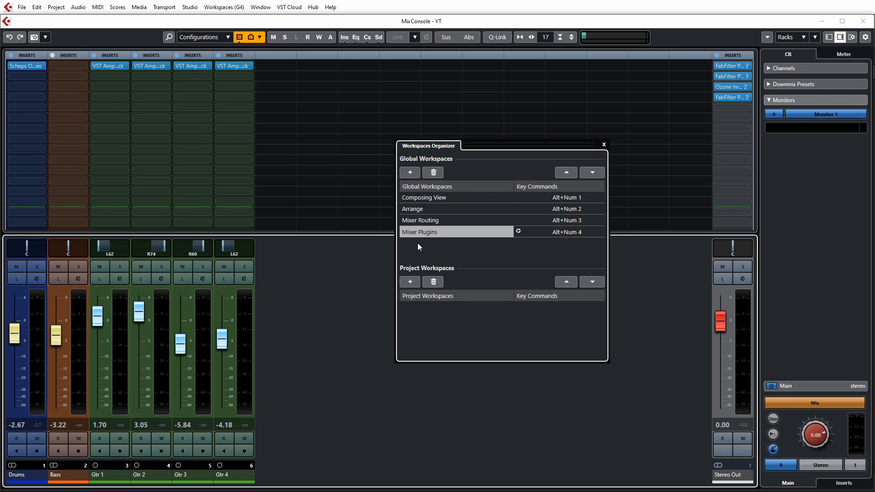
drag(594, 350, 565, 339)
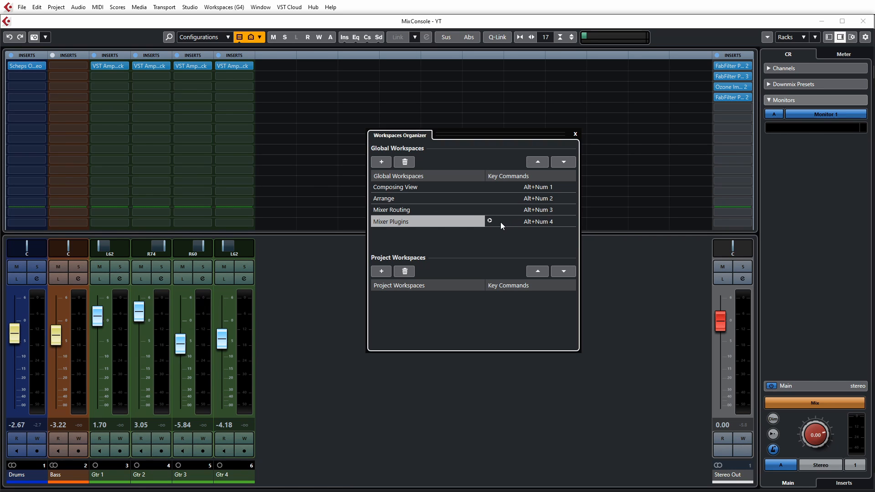
drag(483, 135, 472, 144)
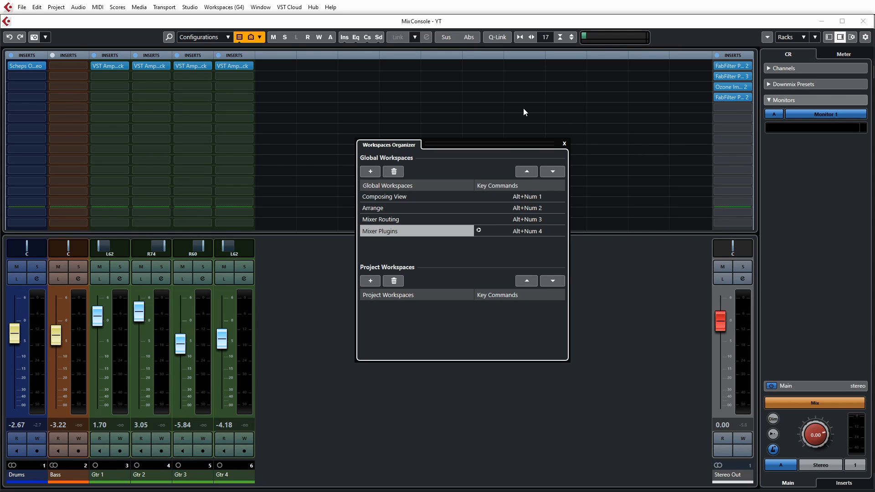
click(564, 144)
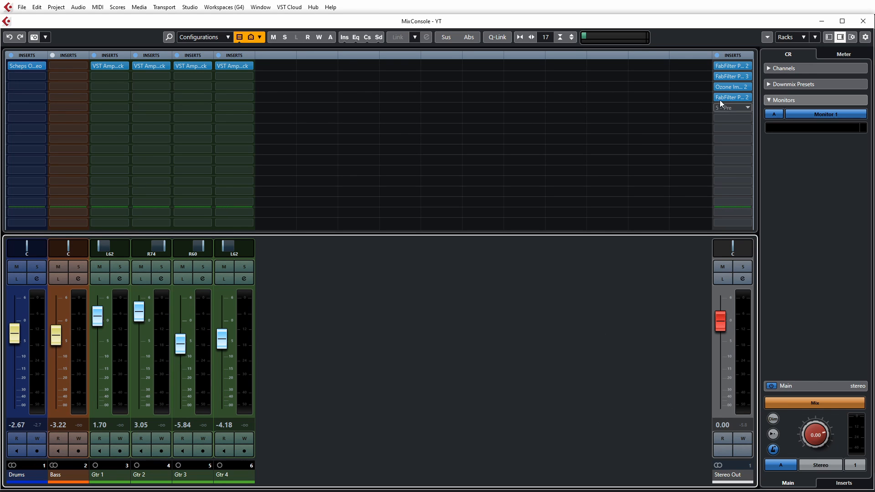
Step: Open the Stereo Out insert windows for FabFilter Pro-Q 3, Pro-C 2, Ozone Imager 2 and Pro-L 2, spacing them apart
click(728, 76)
drag(725, 25, 288, 25)
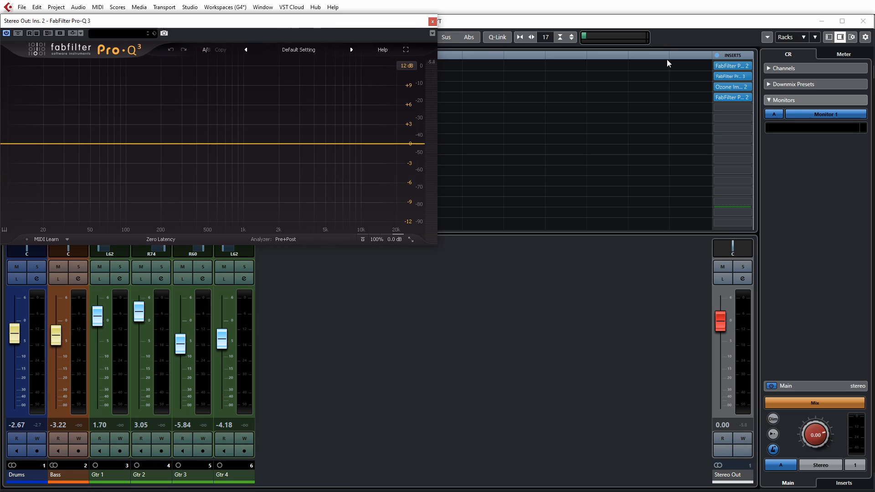
click(731, 66)
drag(314, 23, 308, 166)
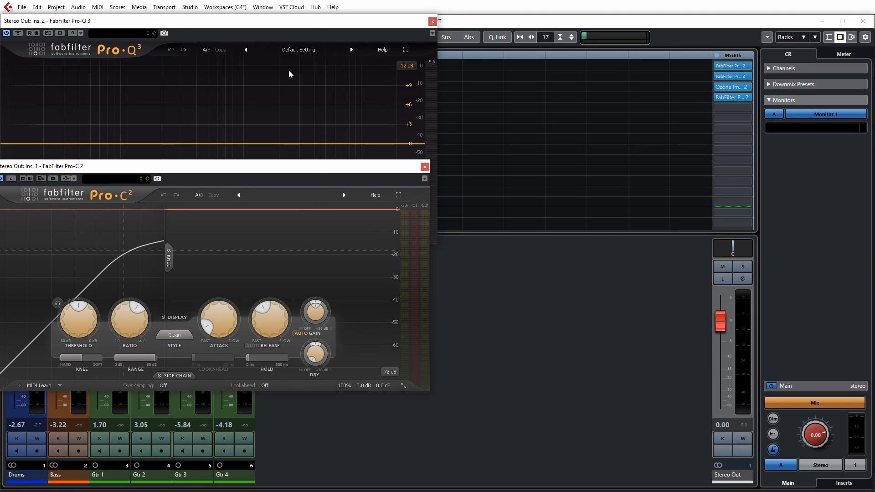
drag(284, 17, 681, 232)
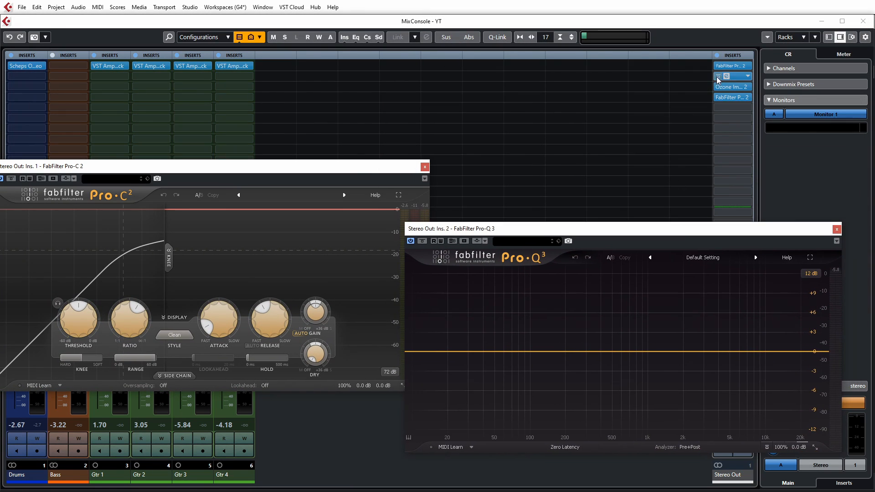
click(731, 87)
click(727, 97)
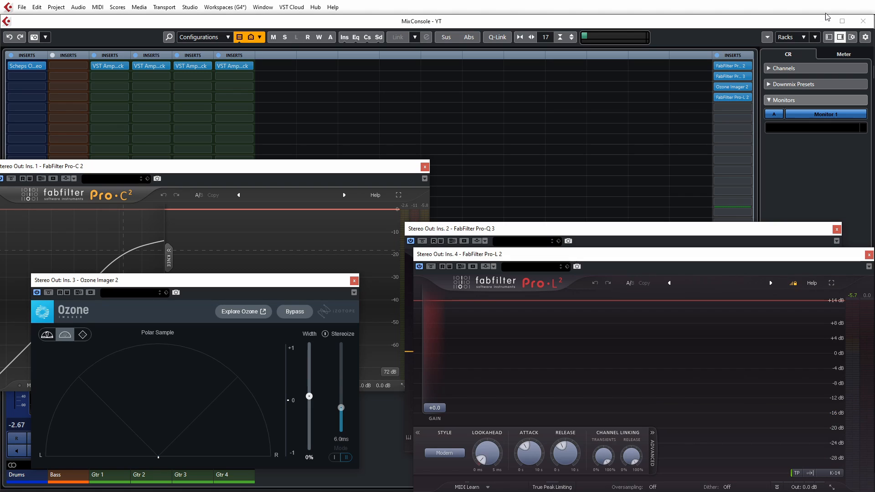
Step: Minimise the MixConsole and project windows and tile the four Stereo Out plug-in windows in a two-by-two grid
click(820, 22)
click(815, 23)
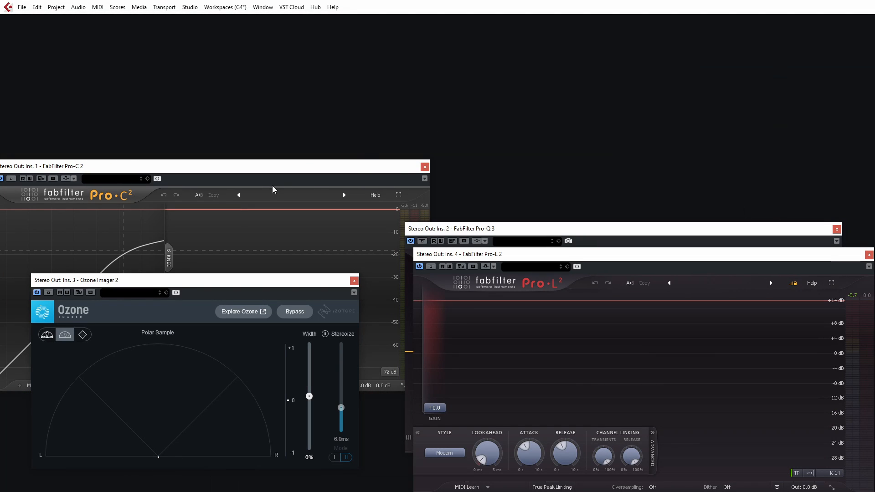
drag(273, 171, 280, 30)
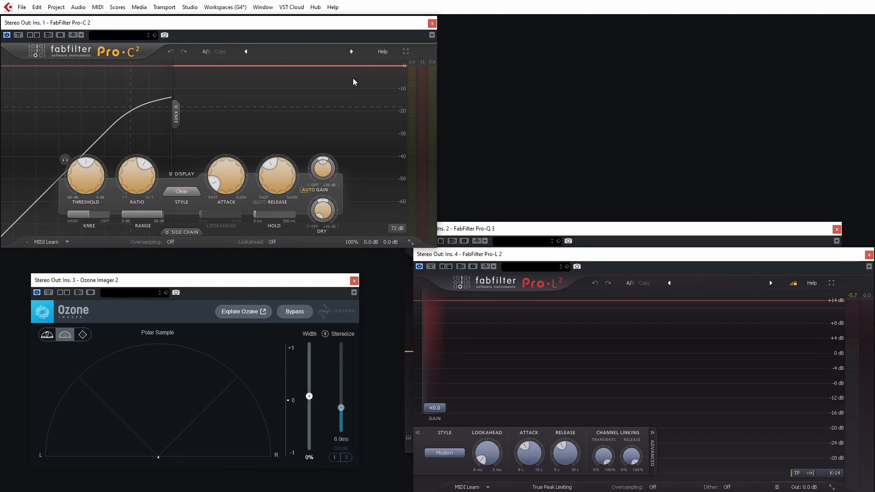
drag(498, 229, 534, 27)
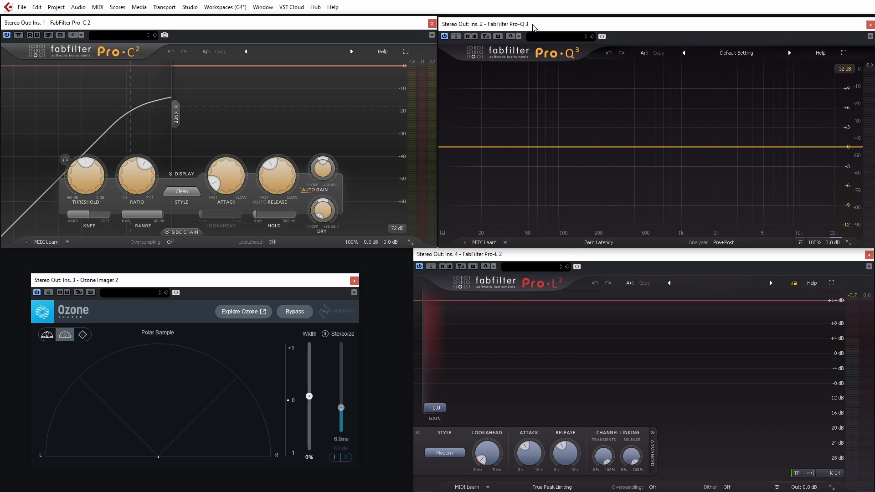
drag(489, 257, 491, 261)
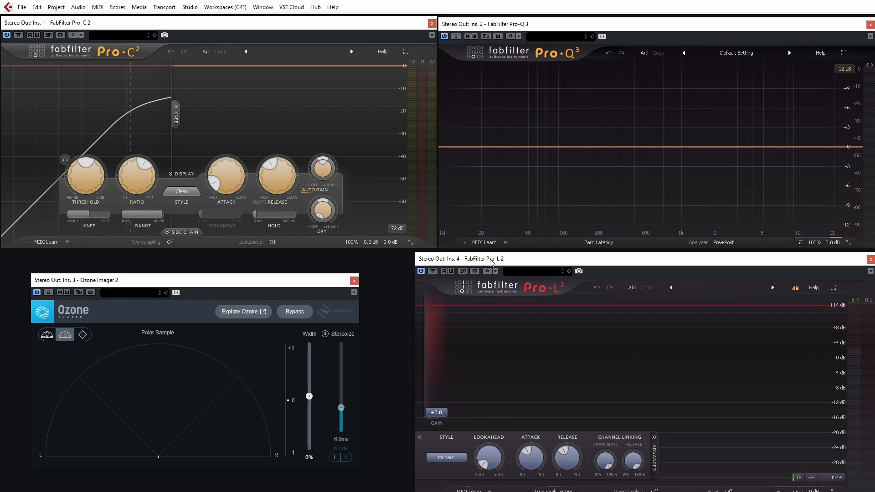
drag(182, 286, 177, 282)
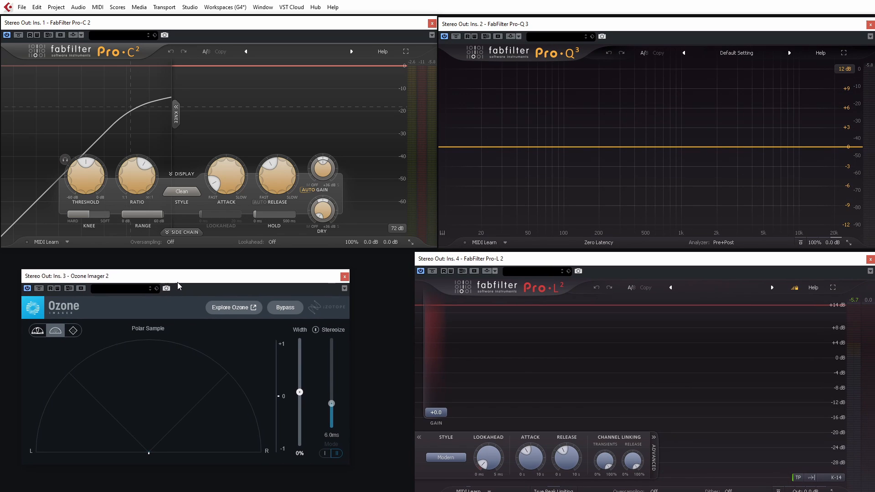
Step: Add a new project workspace named Master Fader from the current plug-in window layout
click(190, 7)
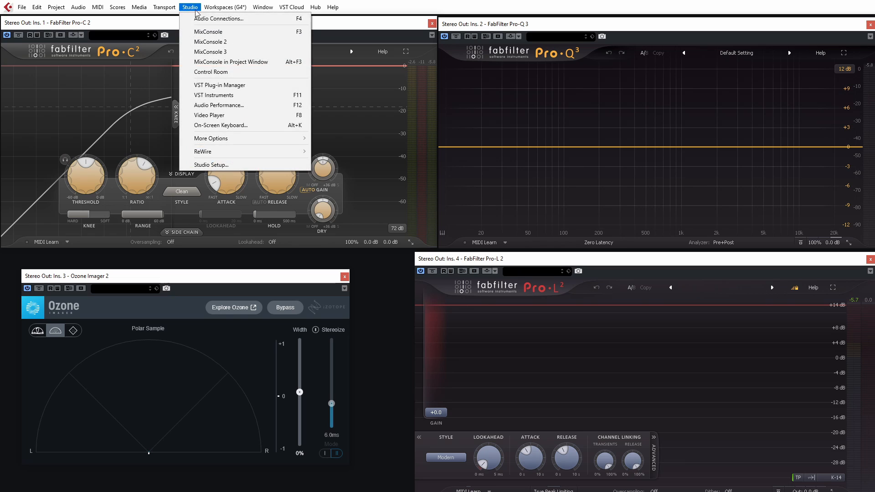
mouse_move(226, 8)
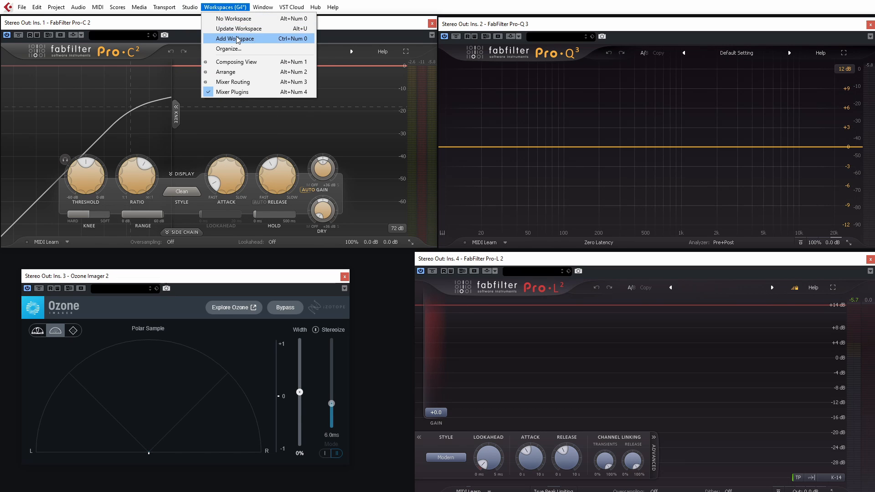
click(228, 39)
click(568, 245)
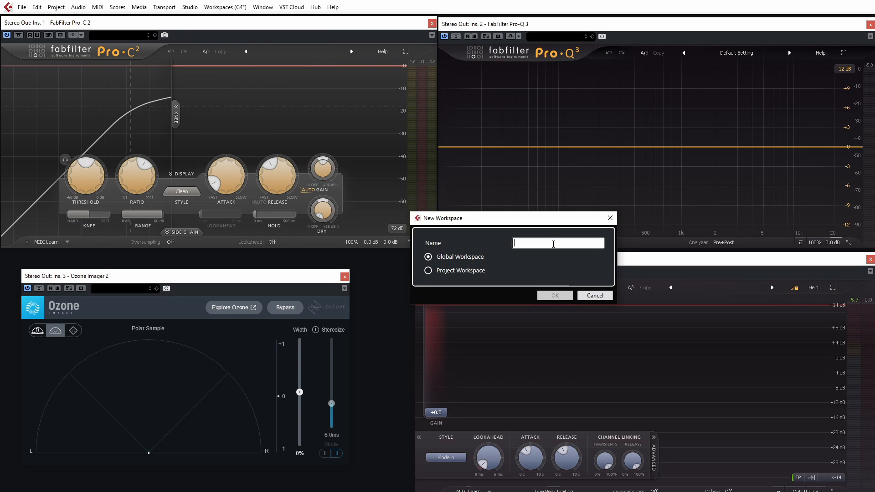
text(MAster F)
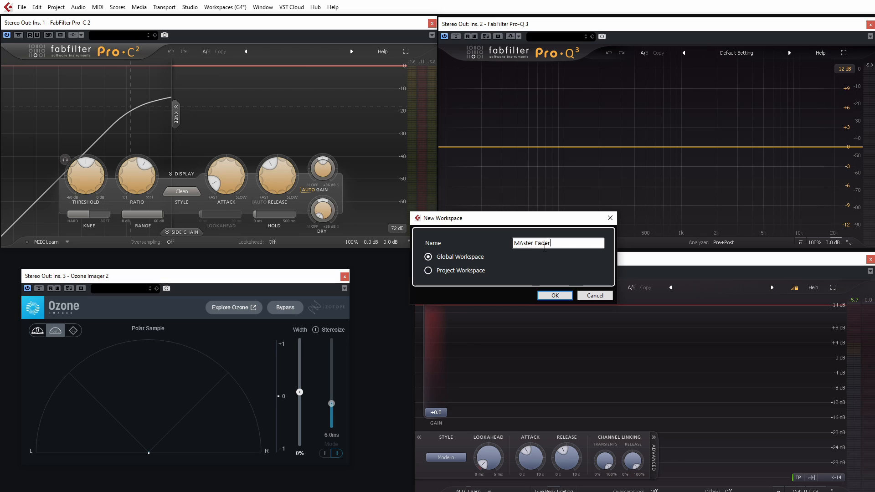
text(ader)
click(474, 269)
click(523, 245)
key(BackSpace)
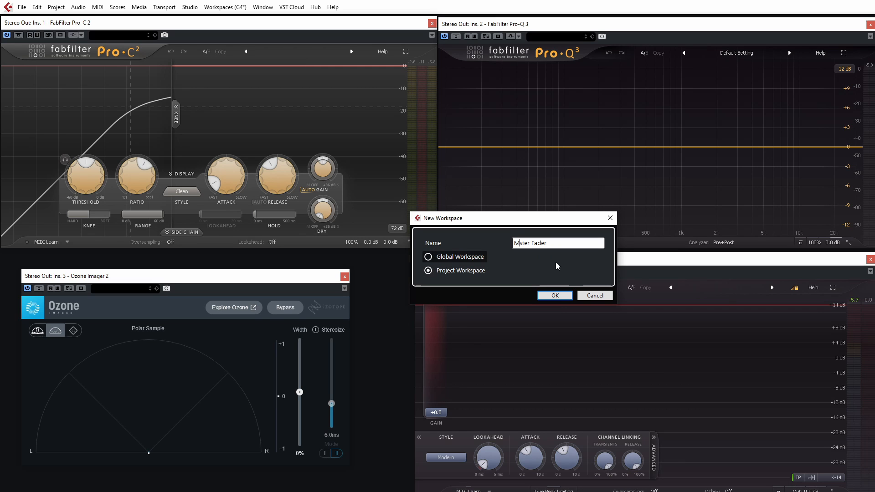
text(a)
click(554, 296)
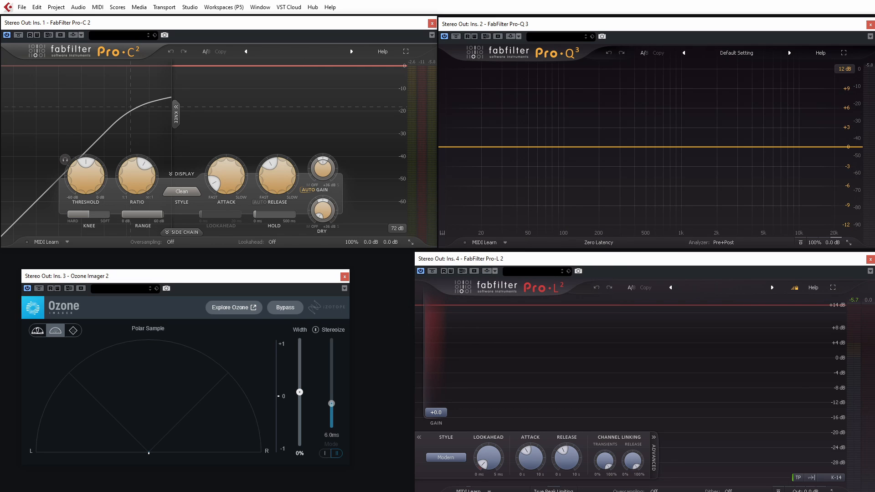
Step: Test the workspaces by cycling twice in order from Composing View through Arrange, Mixer Routing and Mixer Plugins to Master Fader
key(alt+1)
key(alt+2)
key(alt+3)
key(alt+4)
key(alt+5)
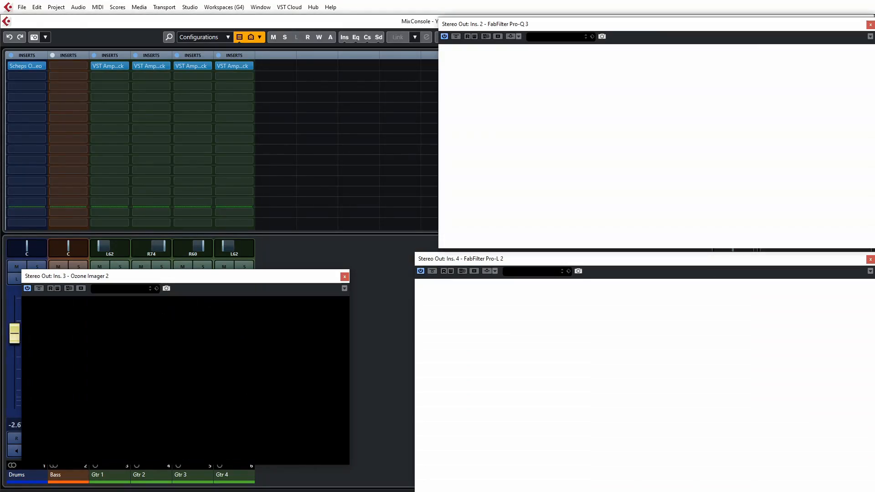
key(alt+1)
key(alt+2)
key(alt+3)
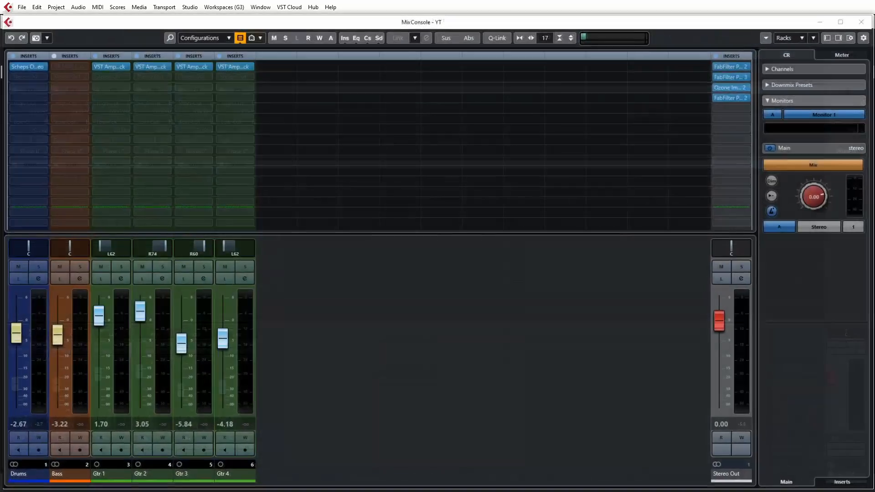
key(alt+4)
key(alt+5)
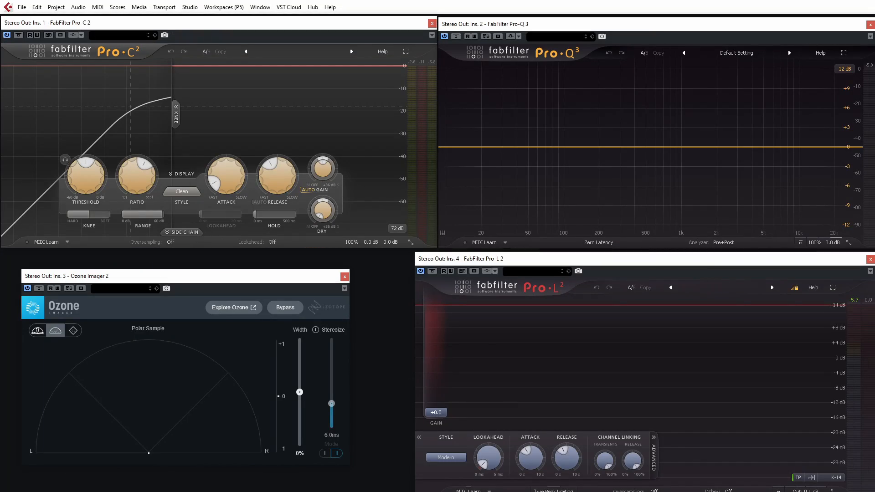
Step: Alternate between Master Fader and the other workspaces to check the quick switching, finishing in the Arrange workspace
key(alt+1)
key(alt+2)
key(alt+3)
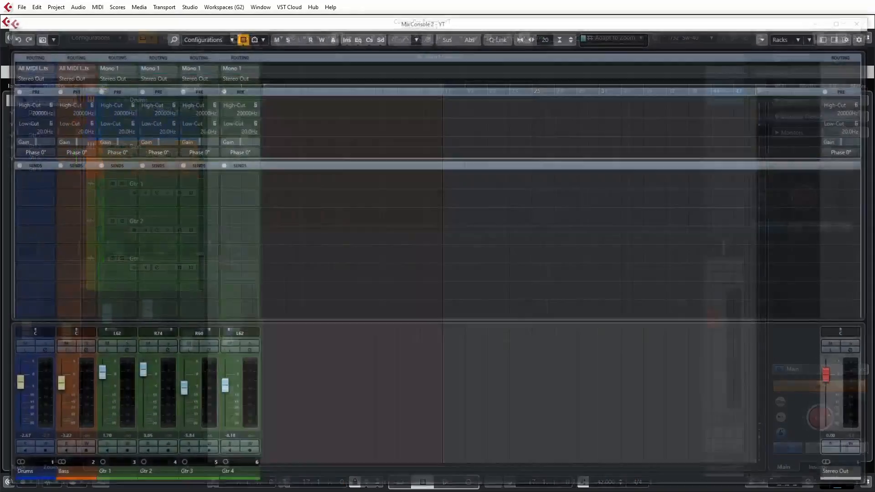
key(alt+5)
key(alt+3)
key(alt+5)
key(alt+4)
key(alt+3)
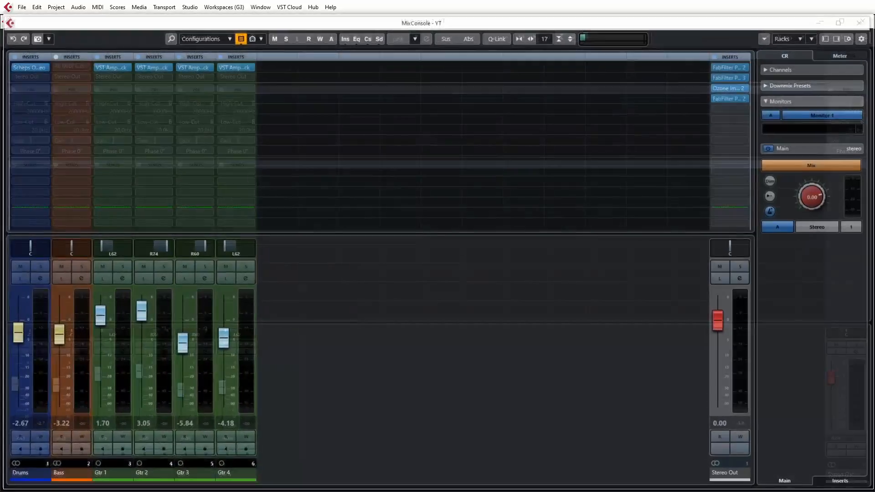
key(alt+5)
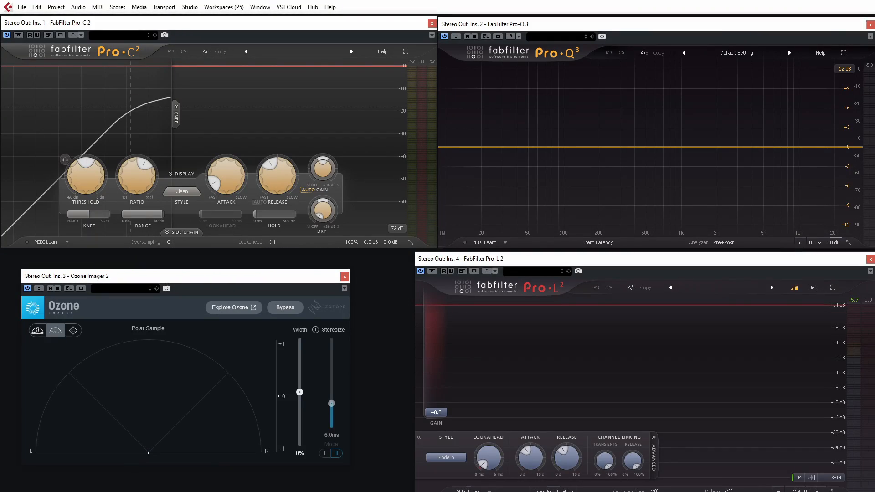
key(alt+2)
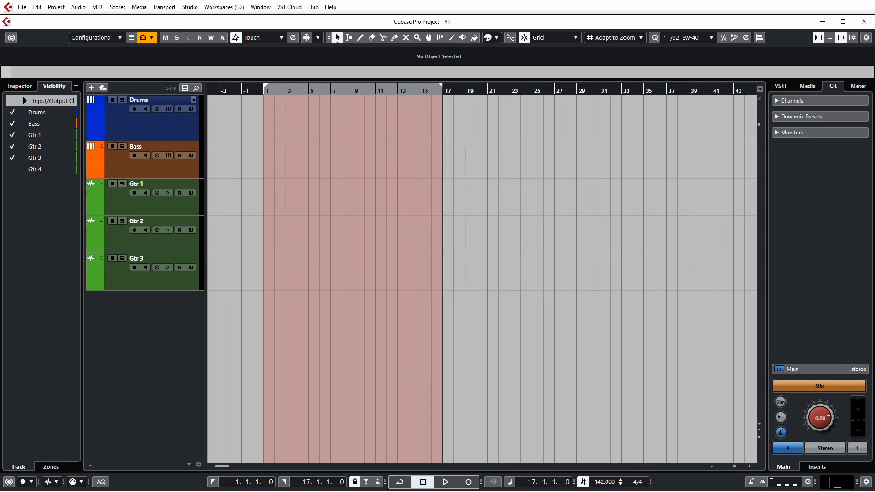